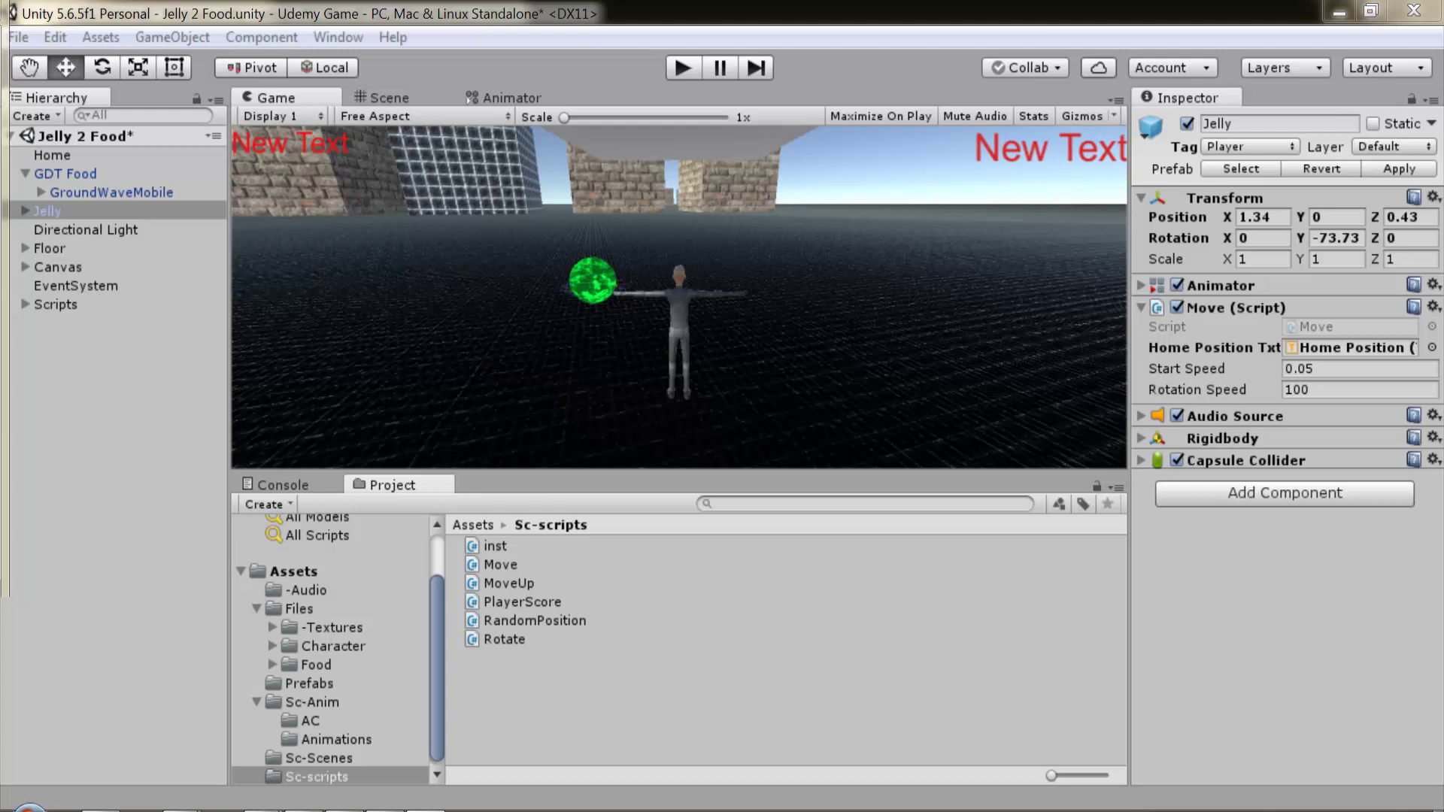
# Step: Save the current scene and start a new empty scene
pyautogui.click(22, 37)
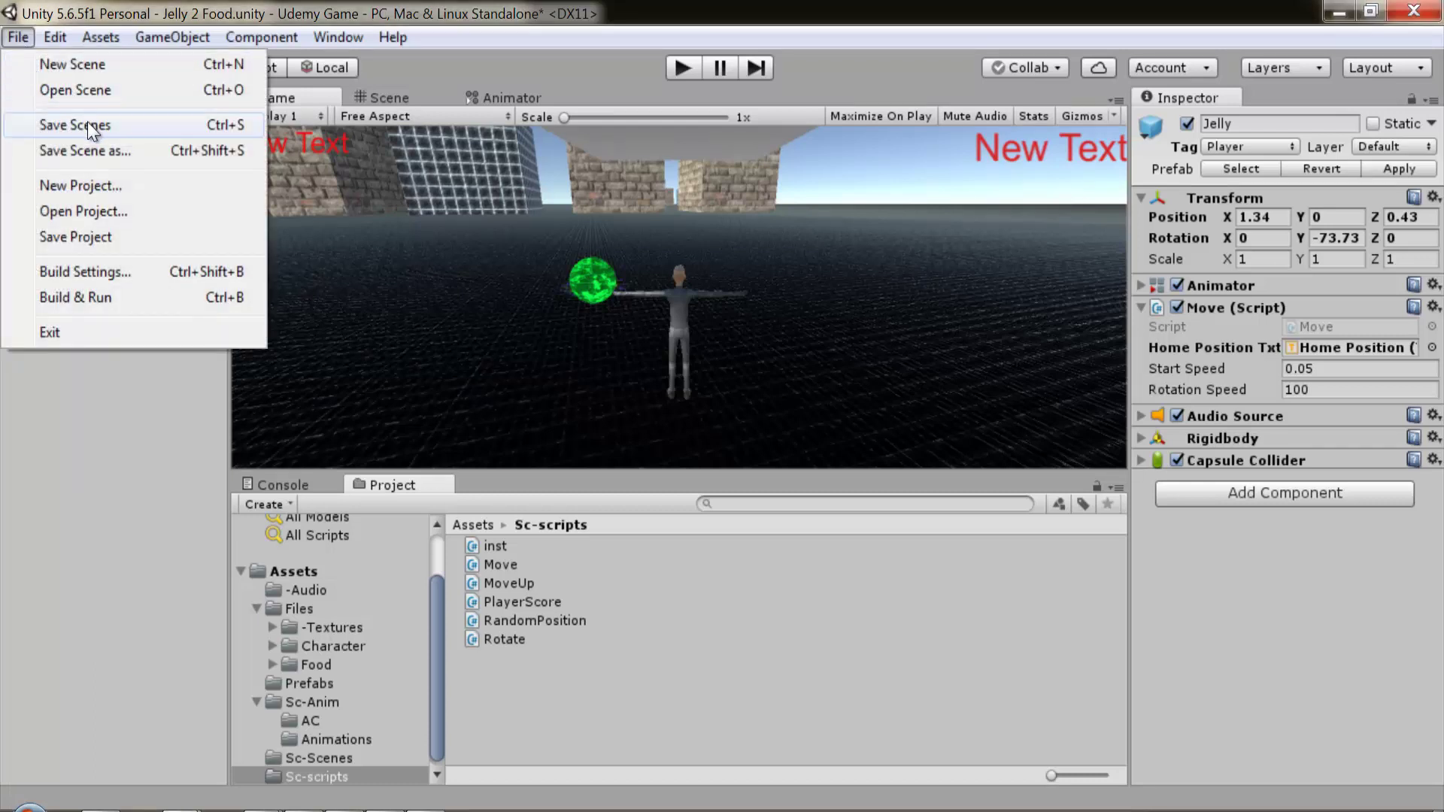
pyautogui.click(87, 124)
pyautogui.click(17, 41)
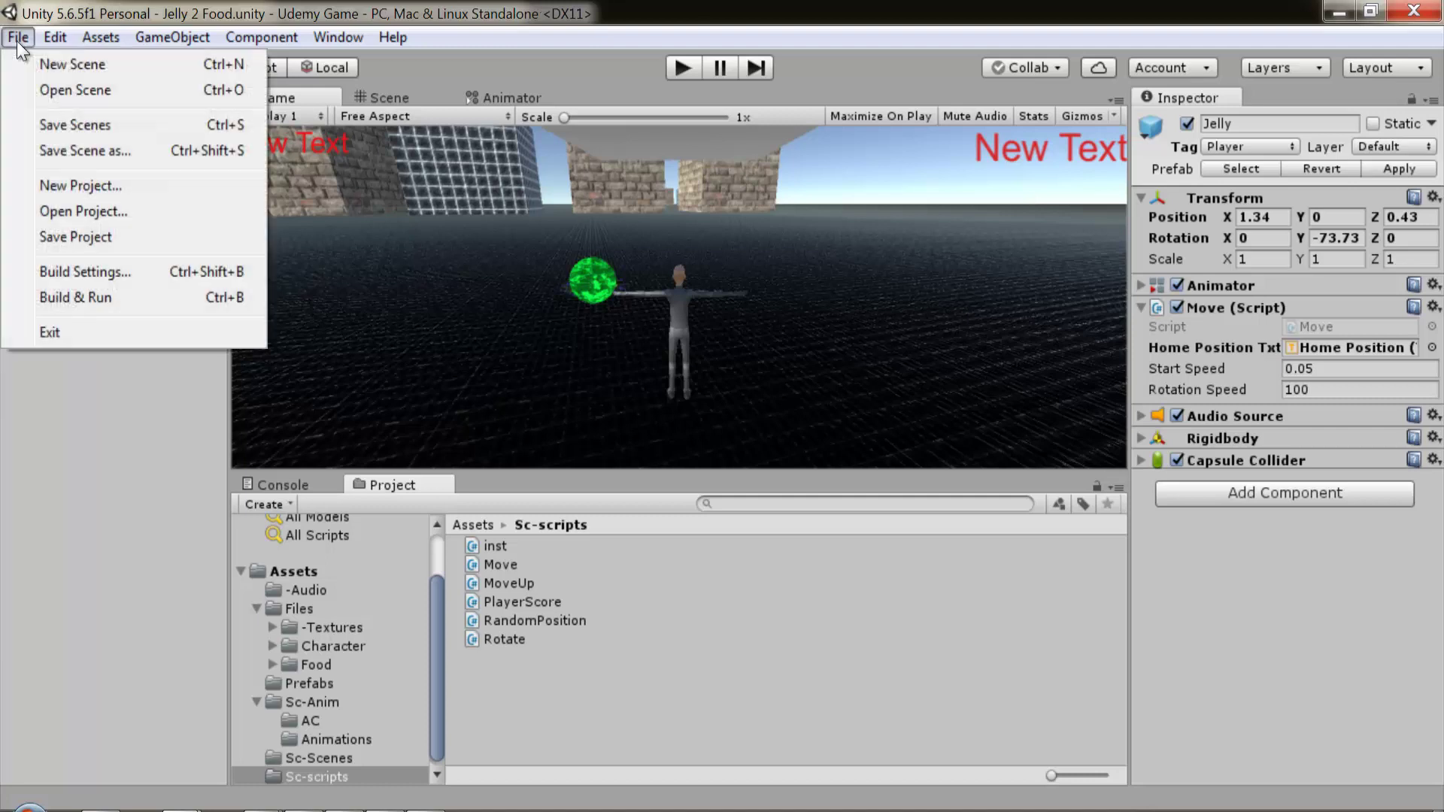
pyautogui.click(65, 64)
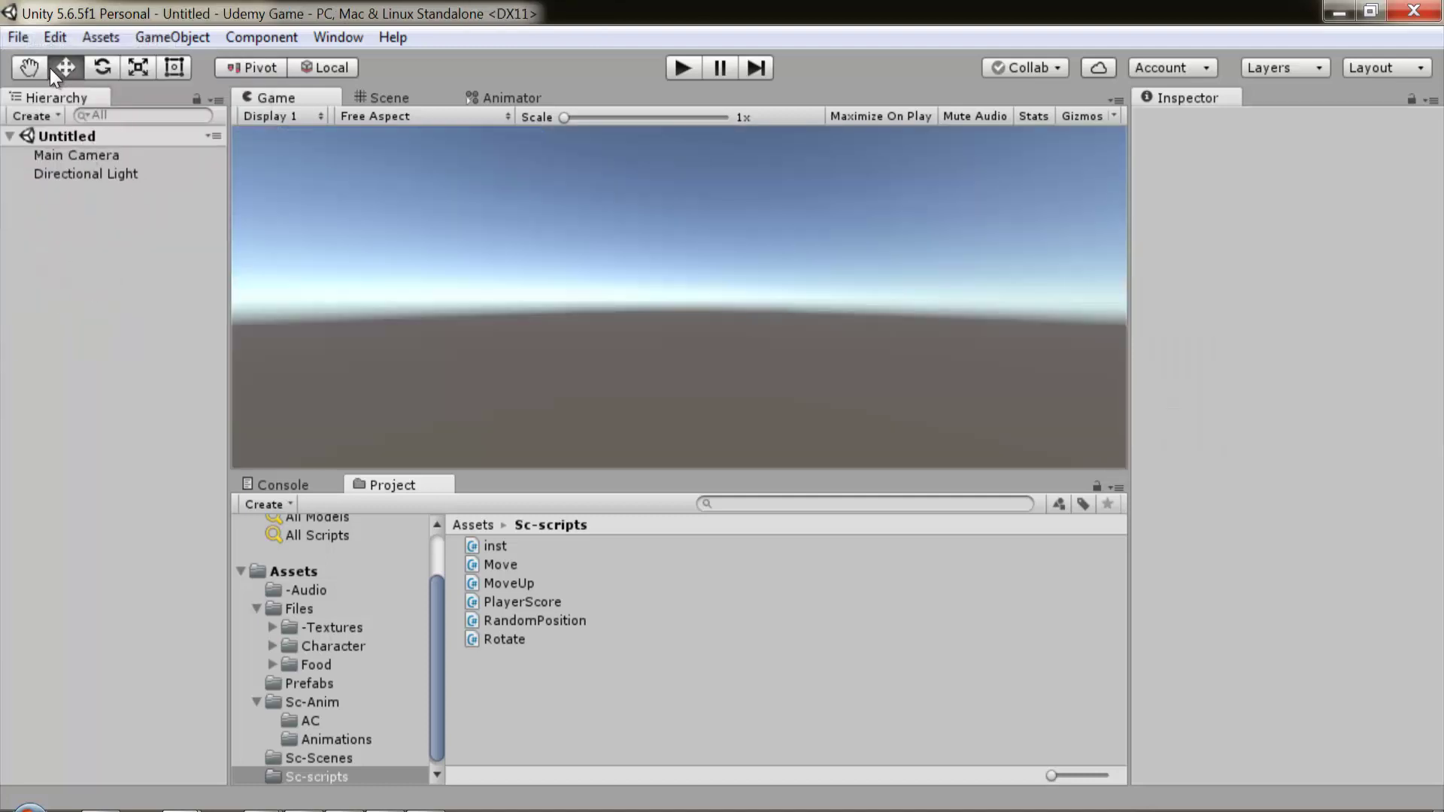
# Step: Save the new scene as level2 in the Sc-Scenes folder
pyautogui.click(15, 40)
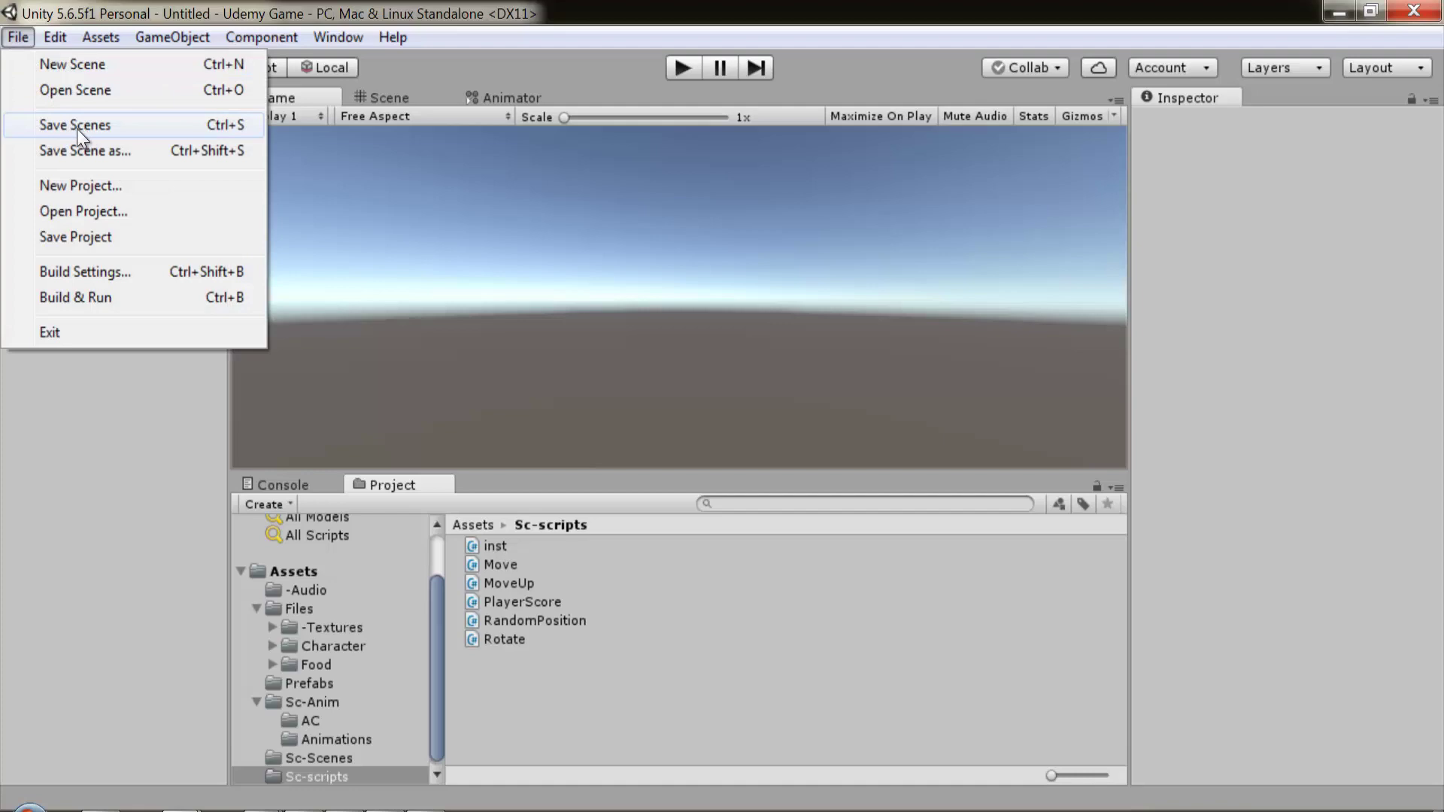
pyautogui.click(77, 127)
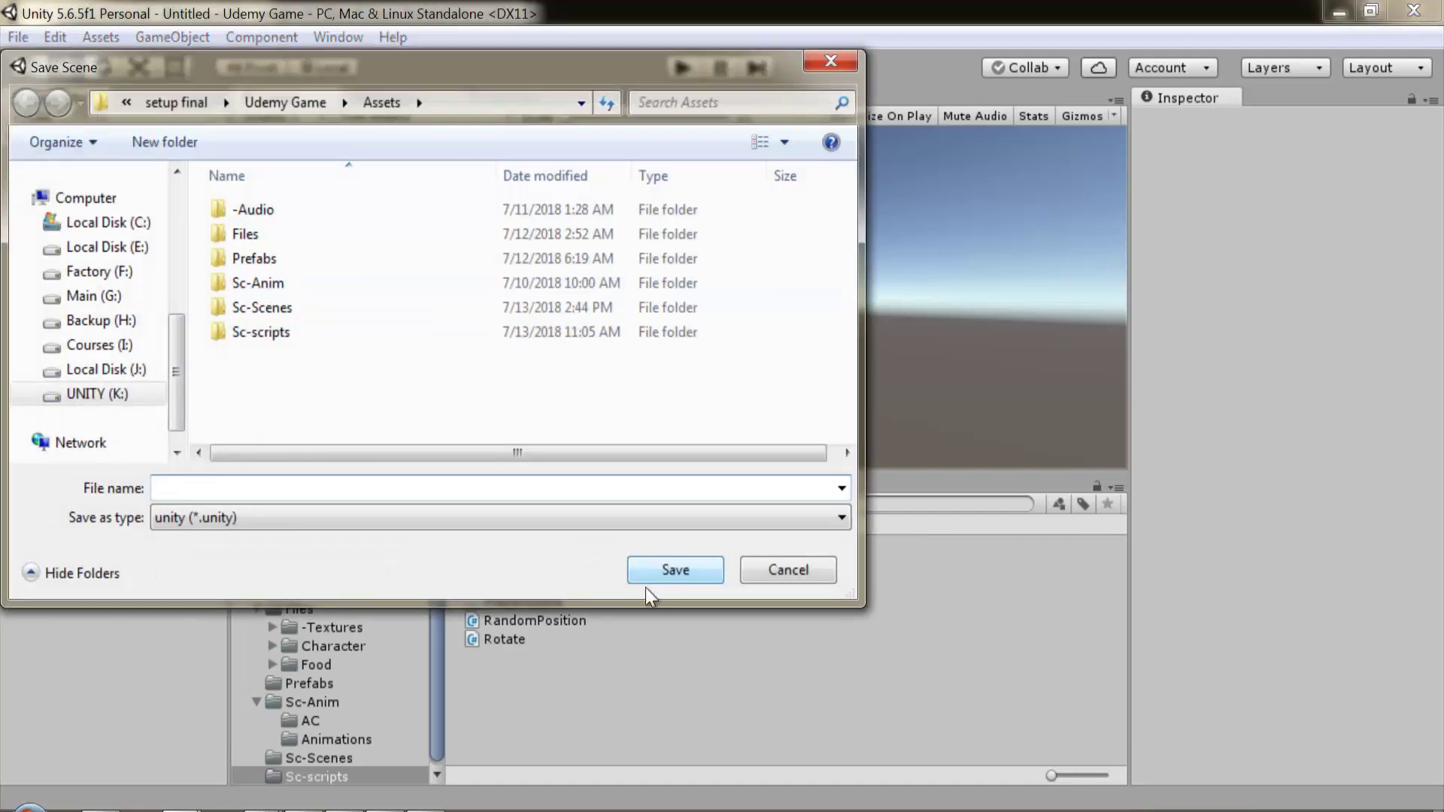
pyautogui.doubleClick(267, 310)
pyautogui.write('level')
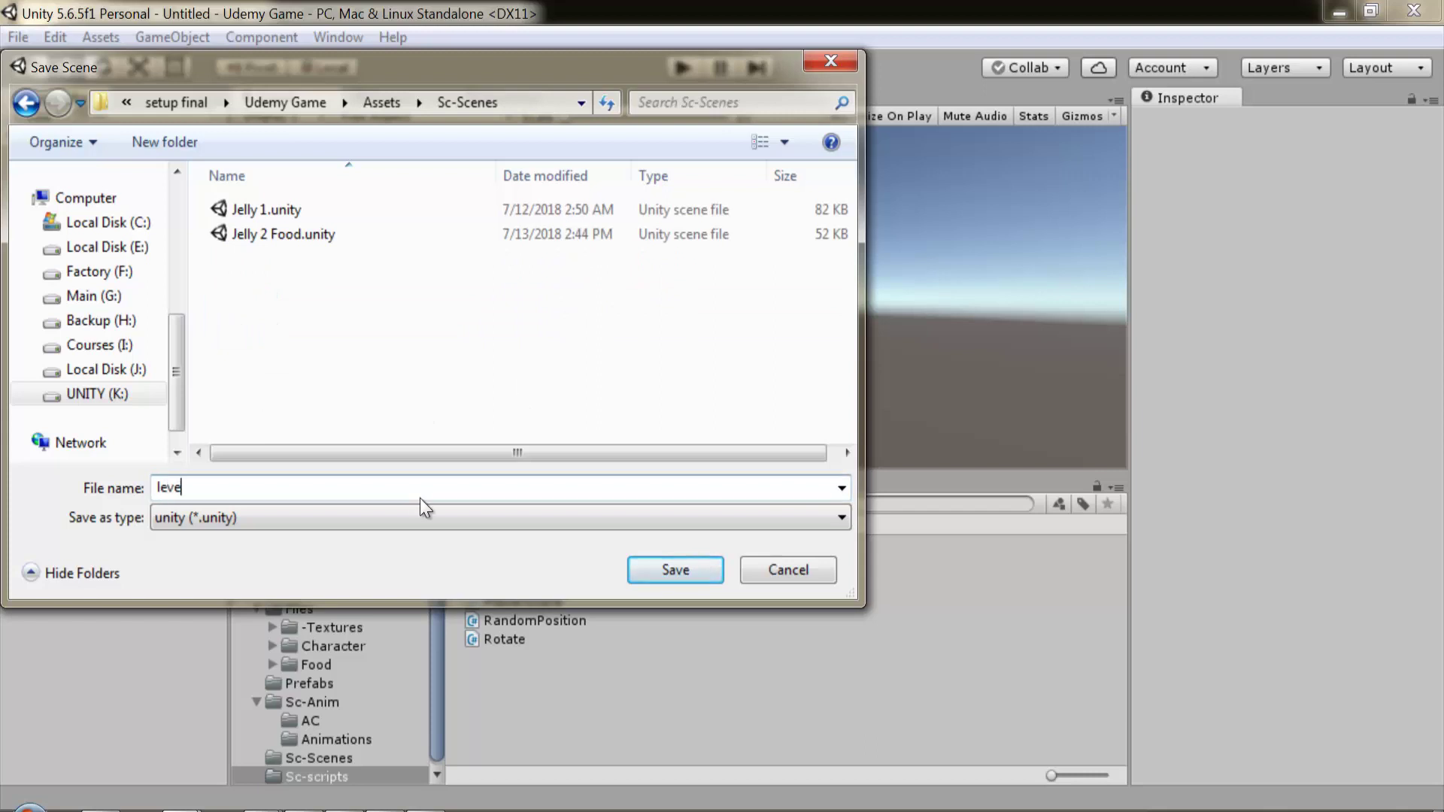
pyautogui.write('2')
pyautogui.press('Return')
pyautogui.click(473, 524)
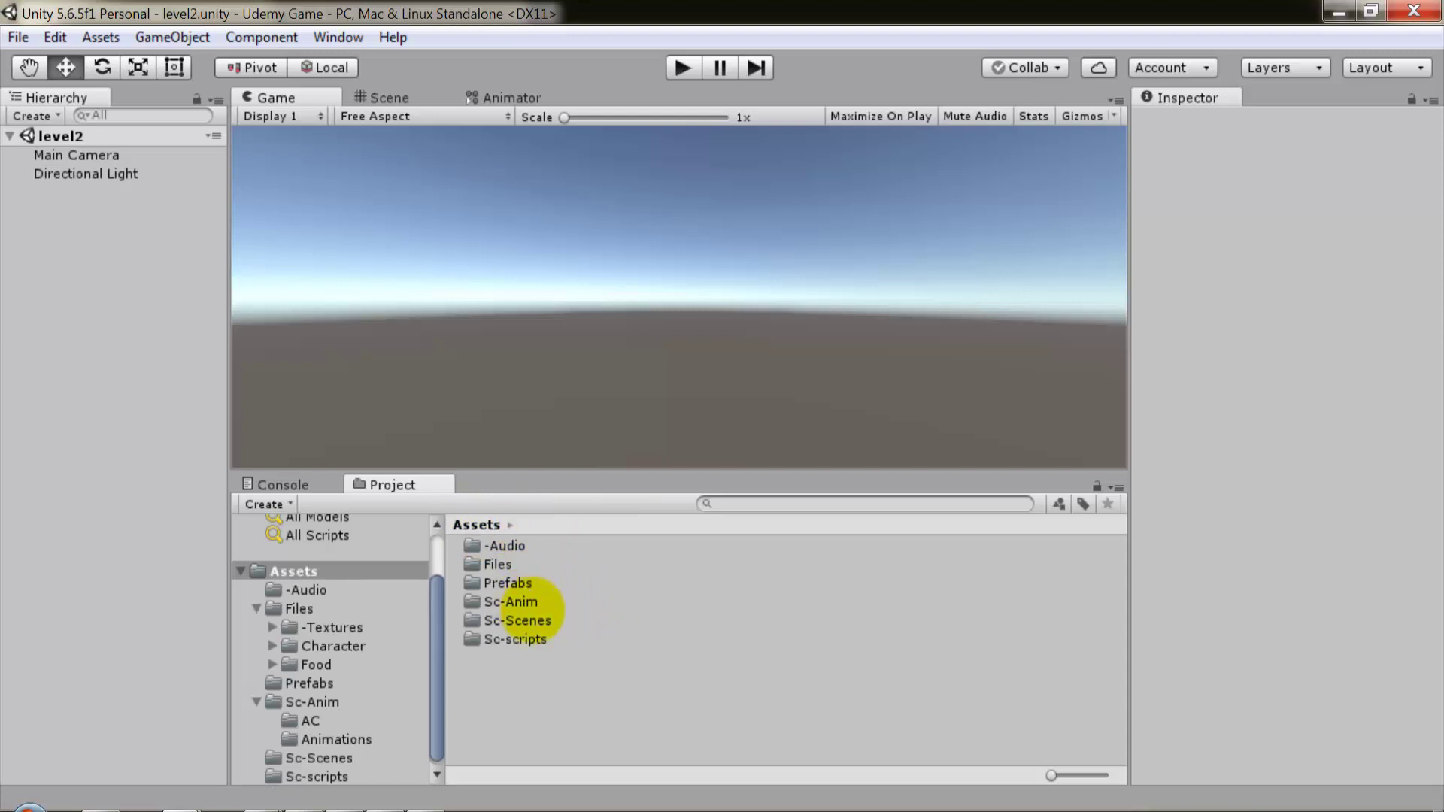
# Step: Reopen the Jelly 2 Food scene from Sc-Scenes in the Scene view
pyautogui.doubleClick(534, 618)
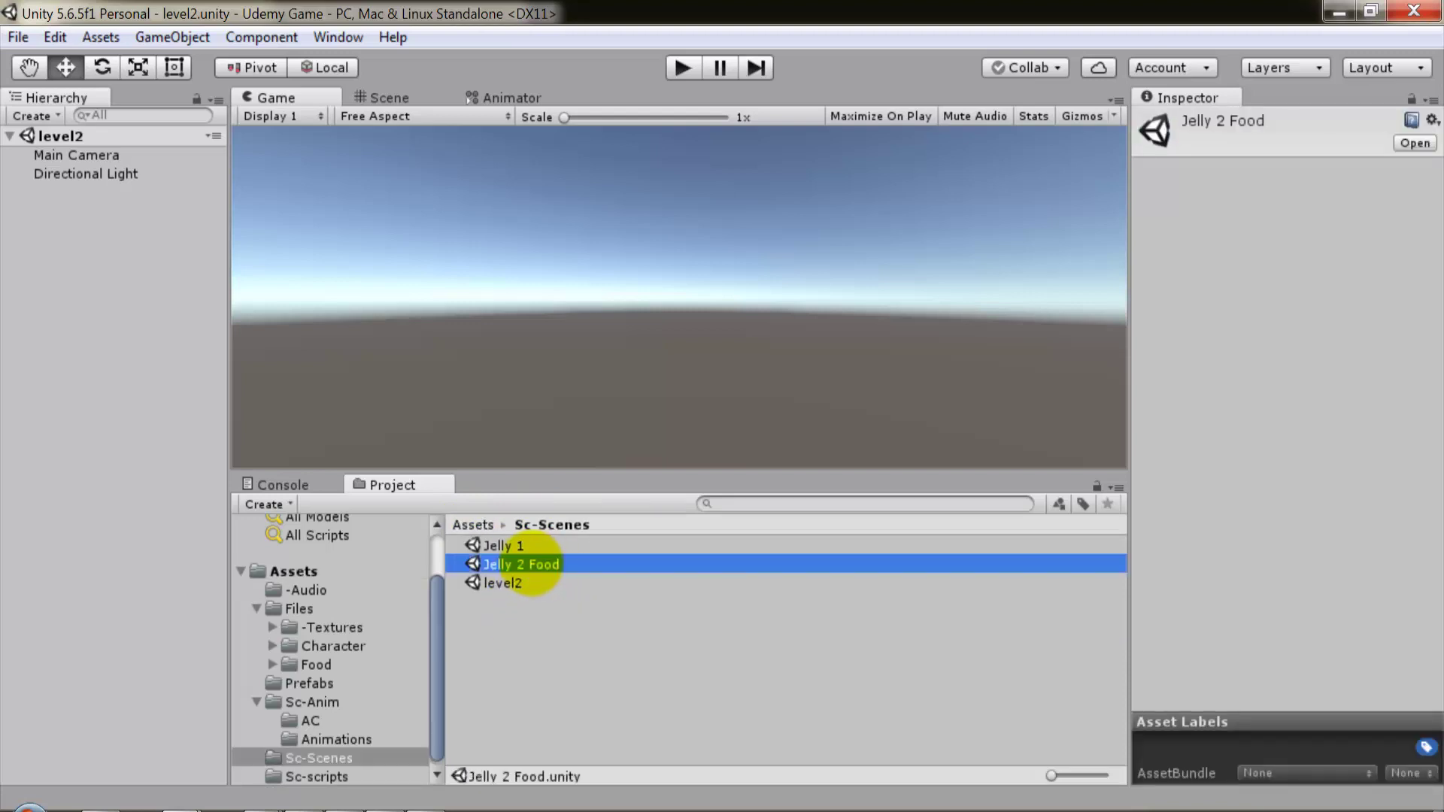
pyautogui.doubleClick(530, 565)
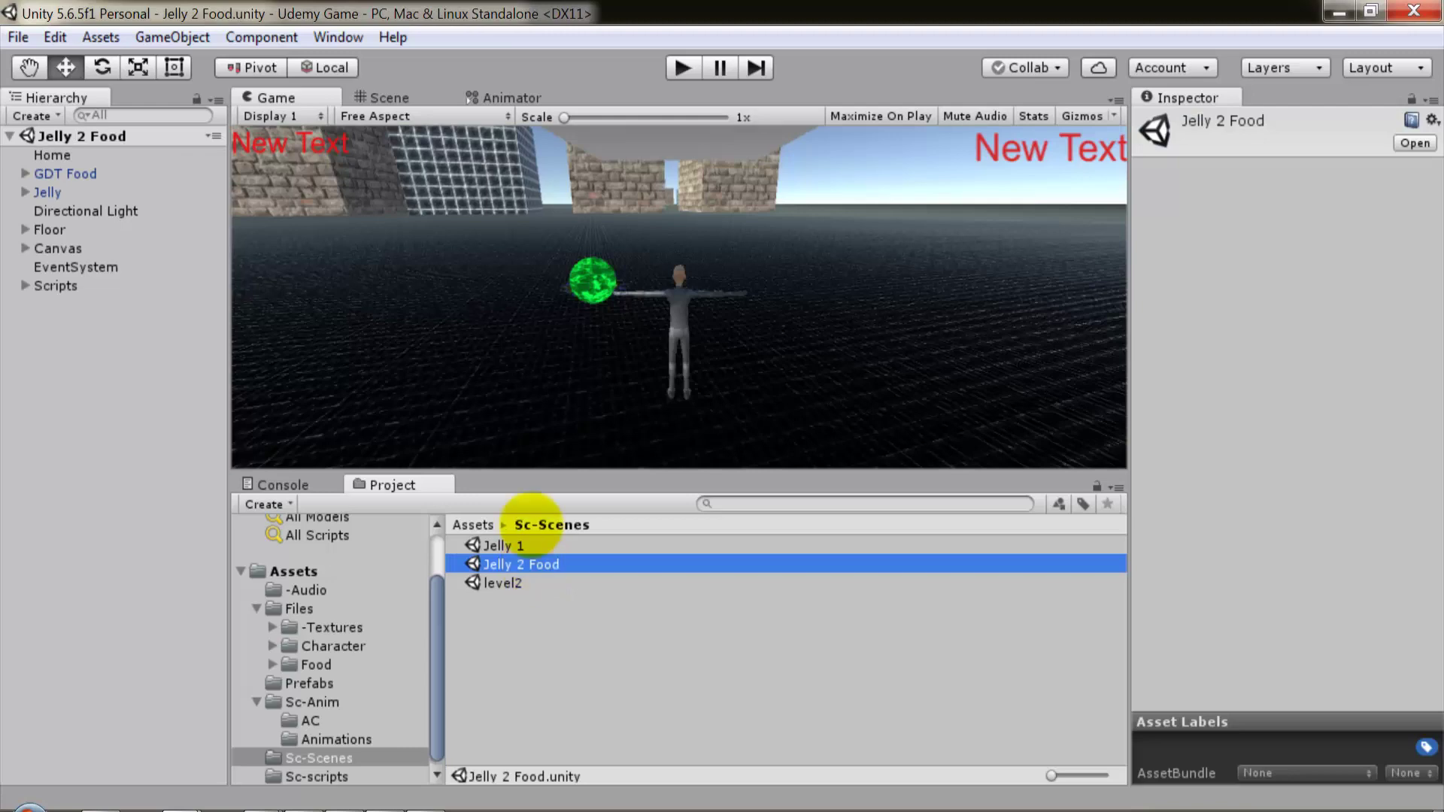
pyautogui.click(435, 251)
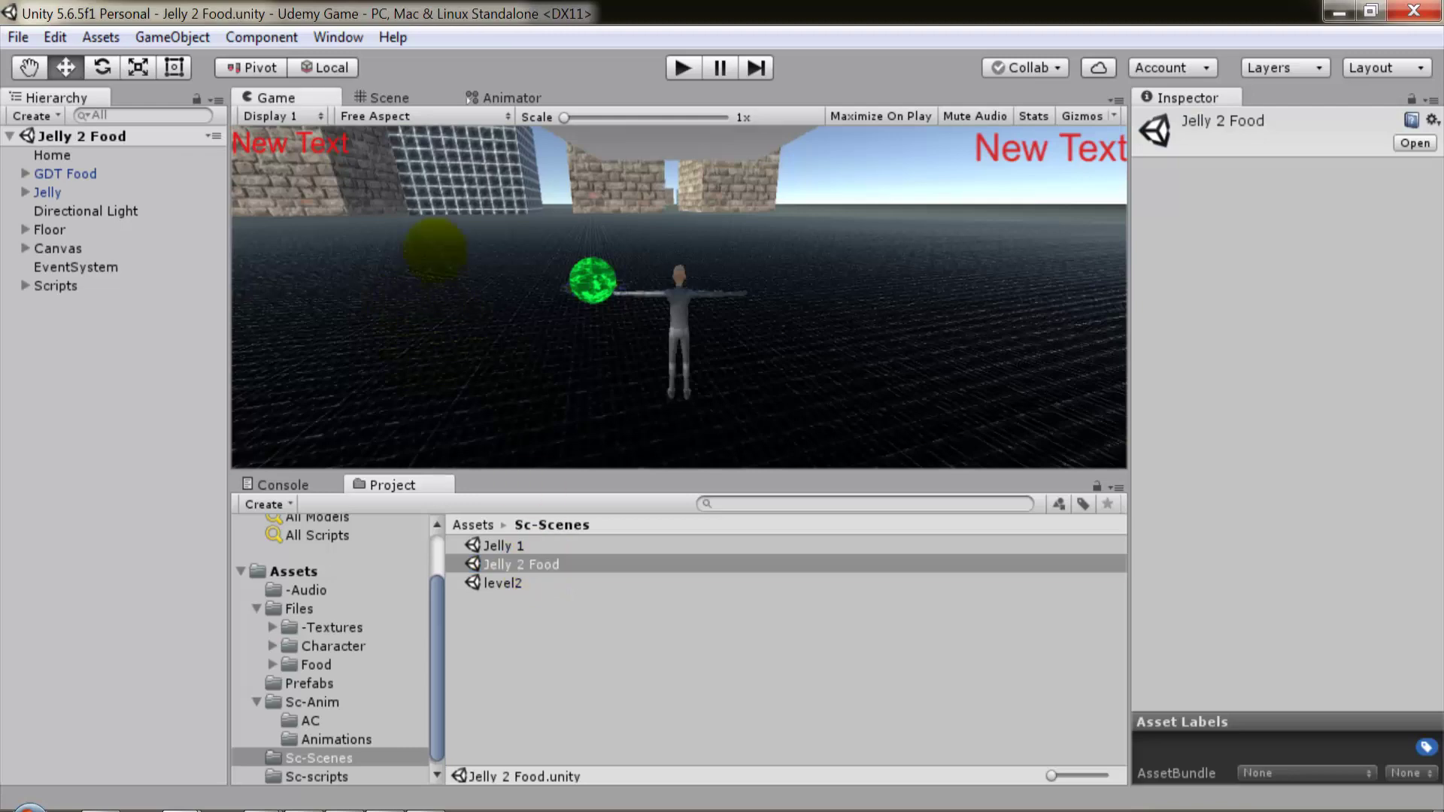
pyautogui.click(389, 97)
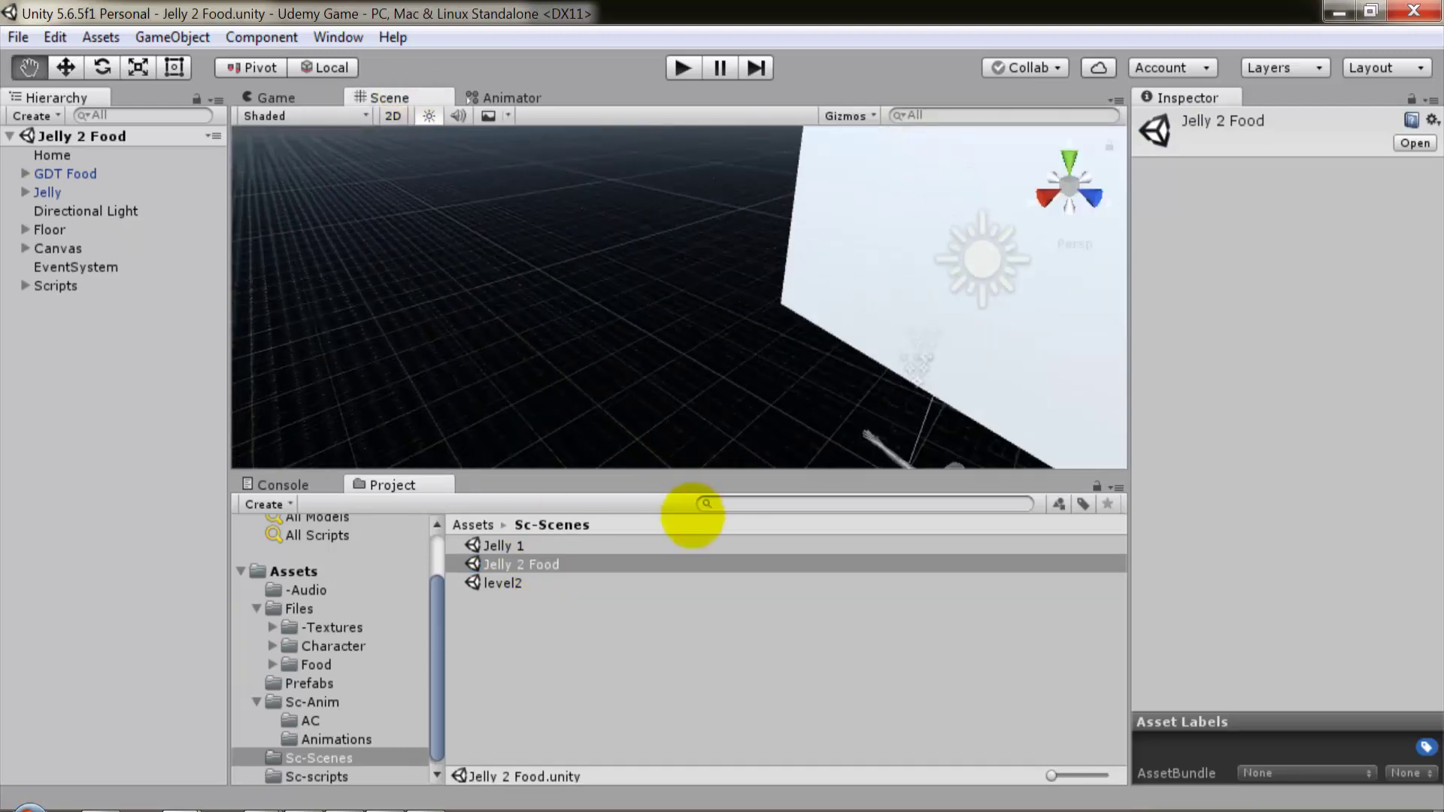
pyautogui.press('w')
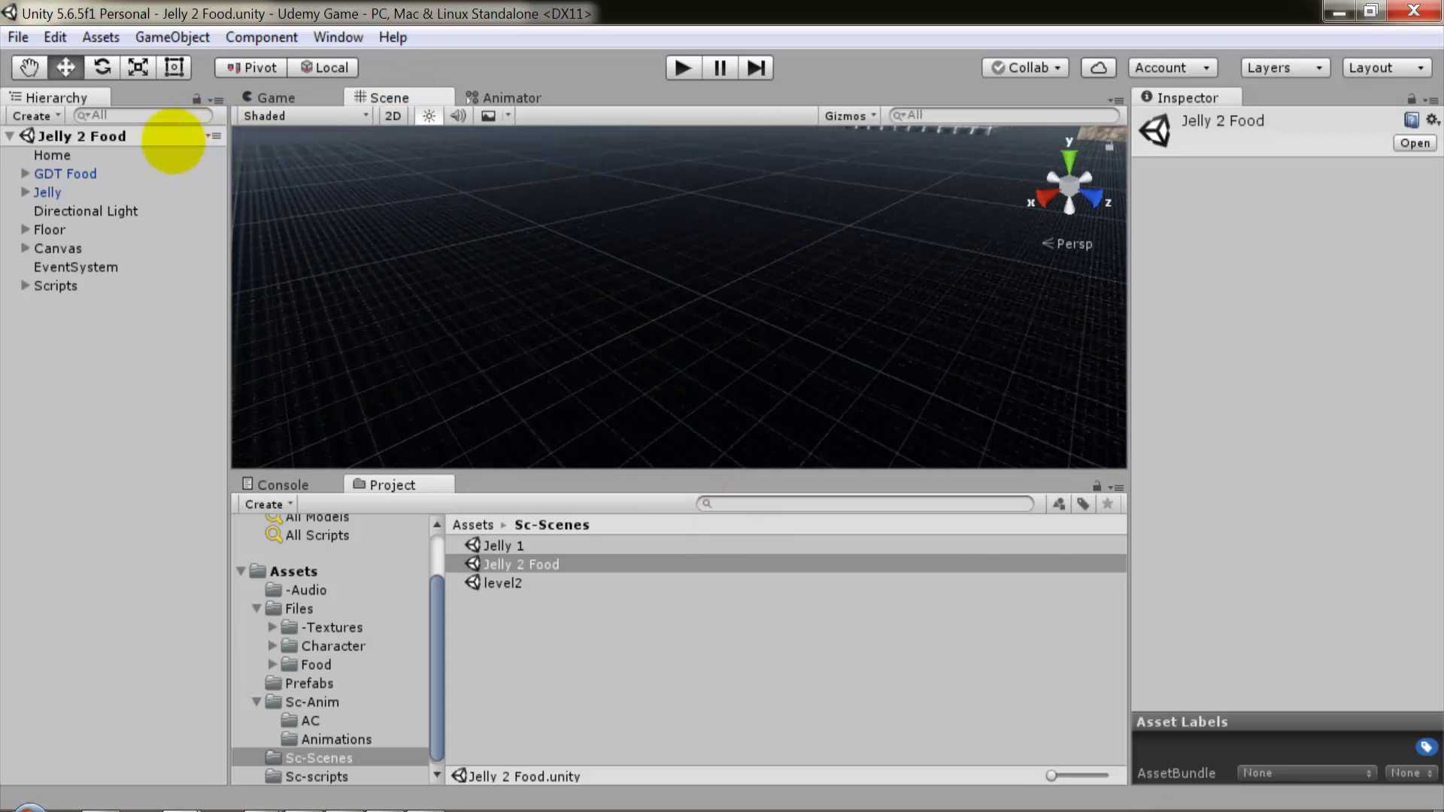
# Step: Add a 3D Cube to the scene and browse to the Sc-scripts folder
pyautogui.click(32, 116)
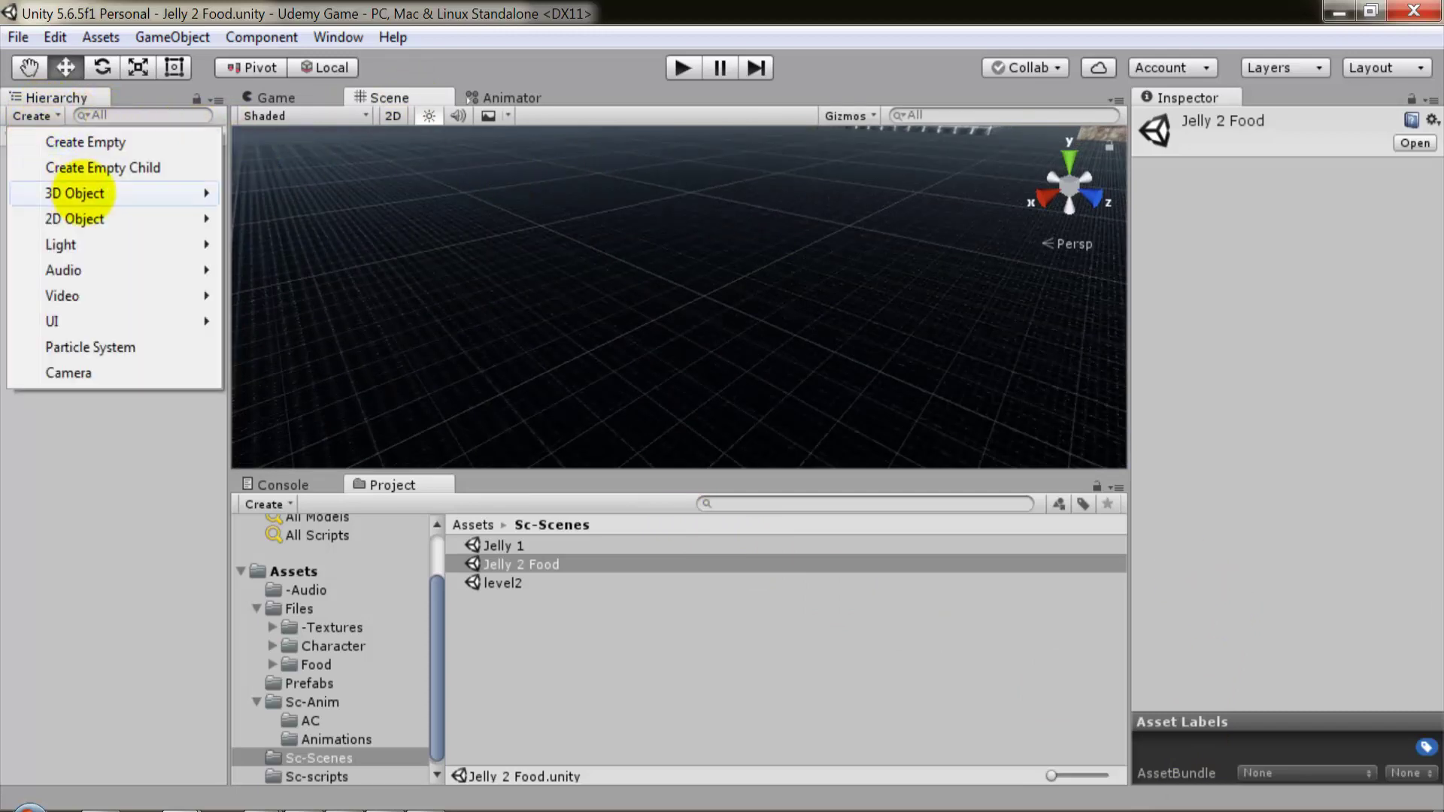
pyautogui.moveTo(200, 194)
pyautogui.click(264, 193)
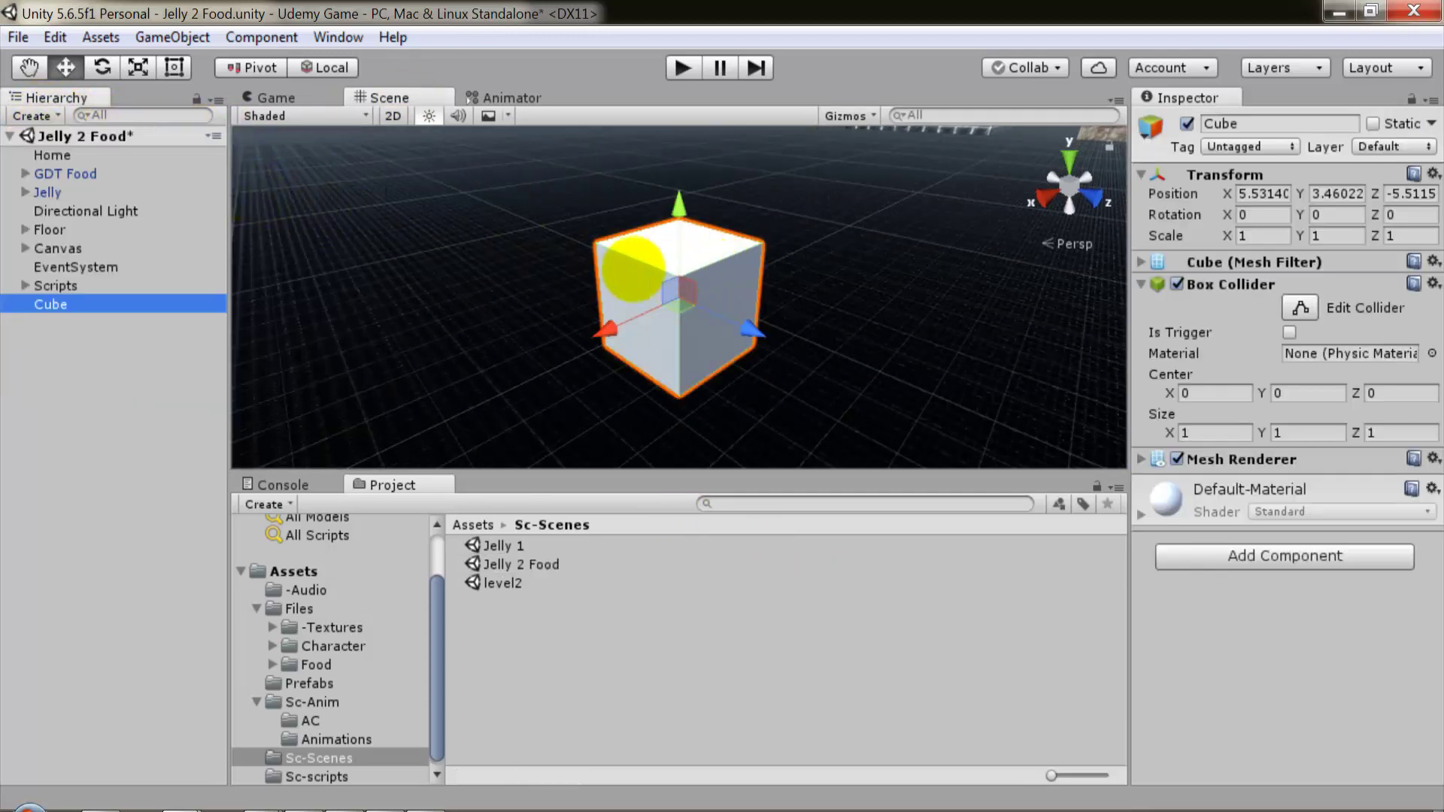
pyautogui.click(138, 66)
pyautogui.scroll(-5, 674, 309)
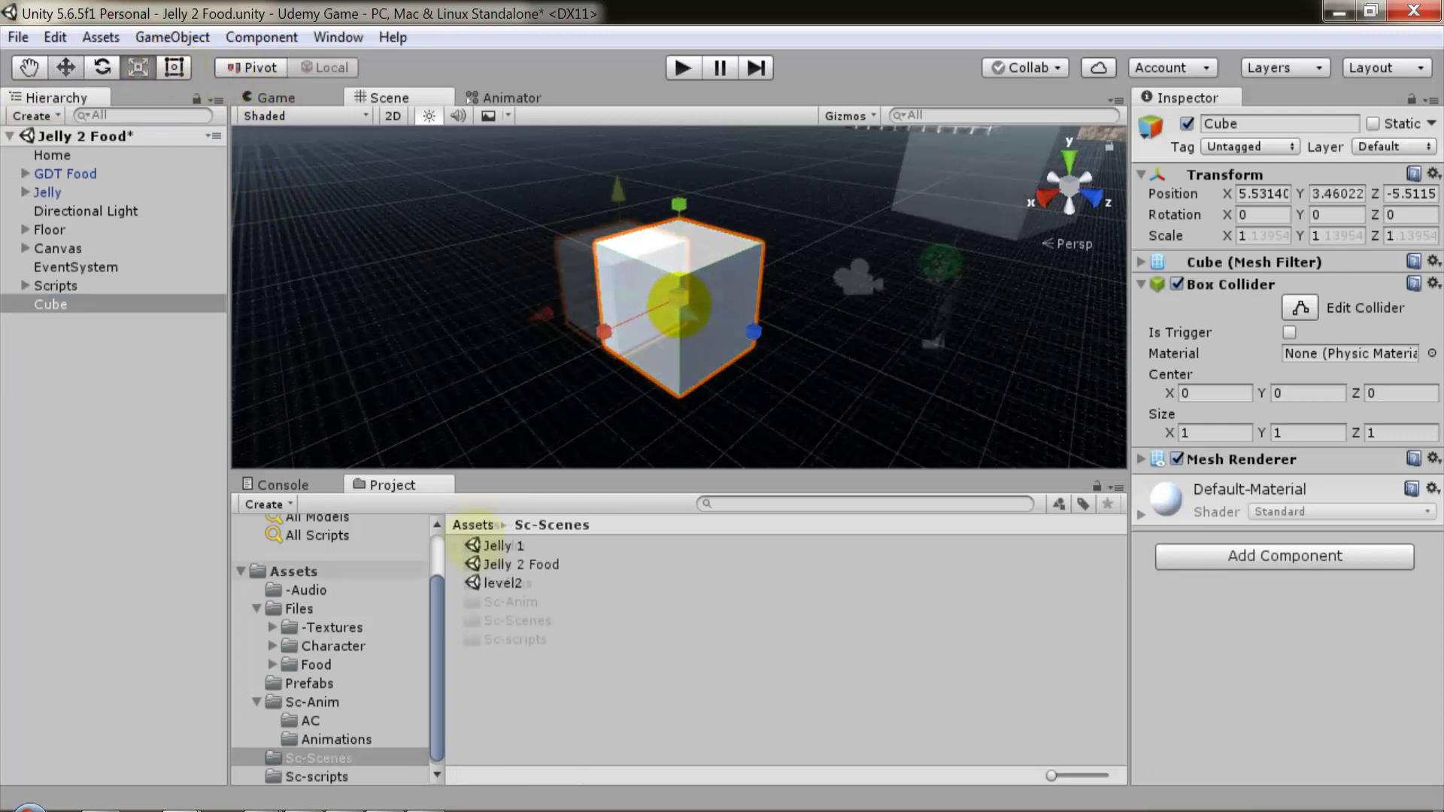
pyautogui.press('w')
pyautogui.click(472, 524)
pyautogui.doubleClick(505, 639)
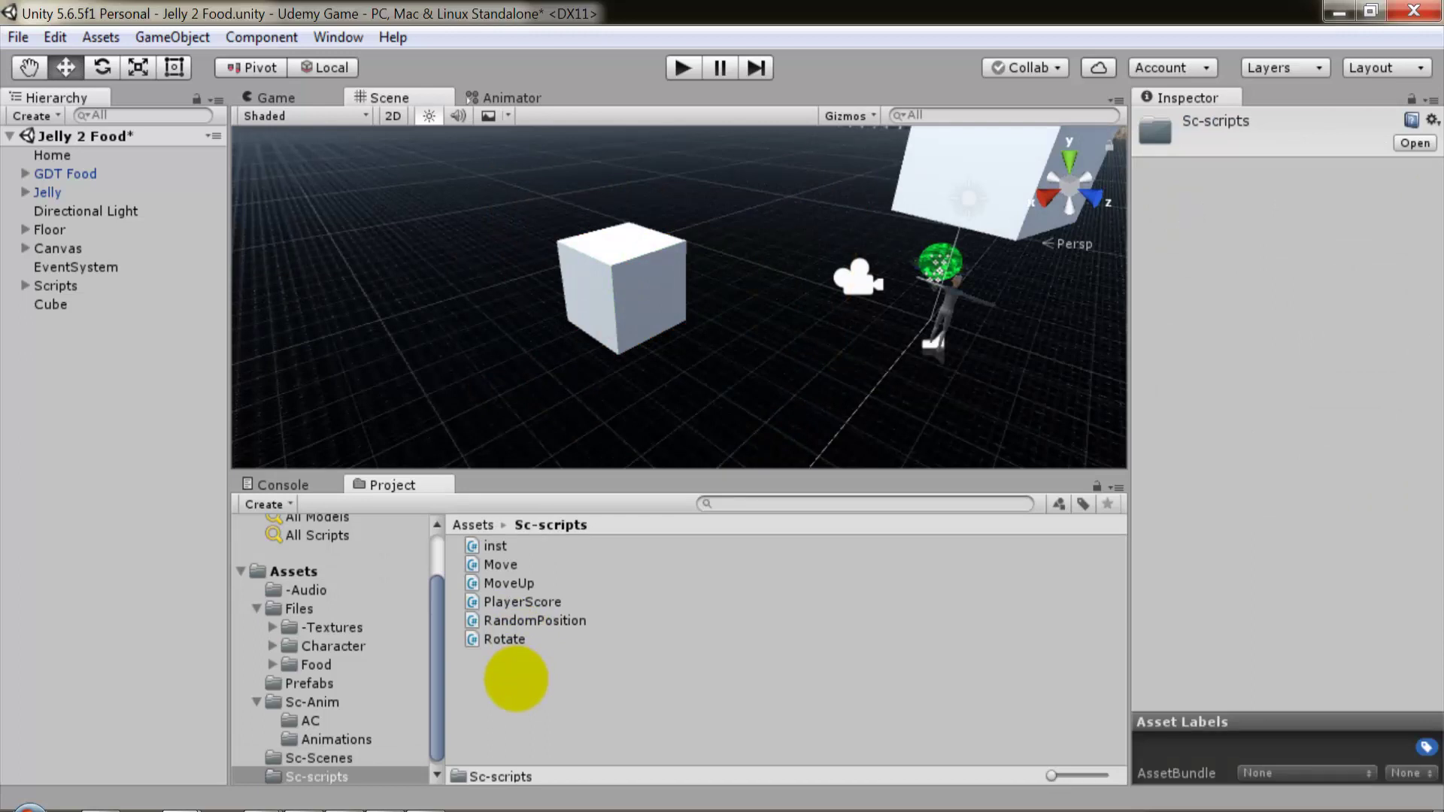
# Step: Create a C# script named LoadLevel in Sc-scripts and open it for editing
pyautogui.rightClick(515, 679)
pyautogui.moveTo(684, 248)
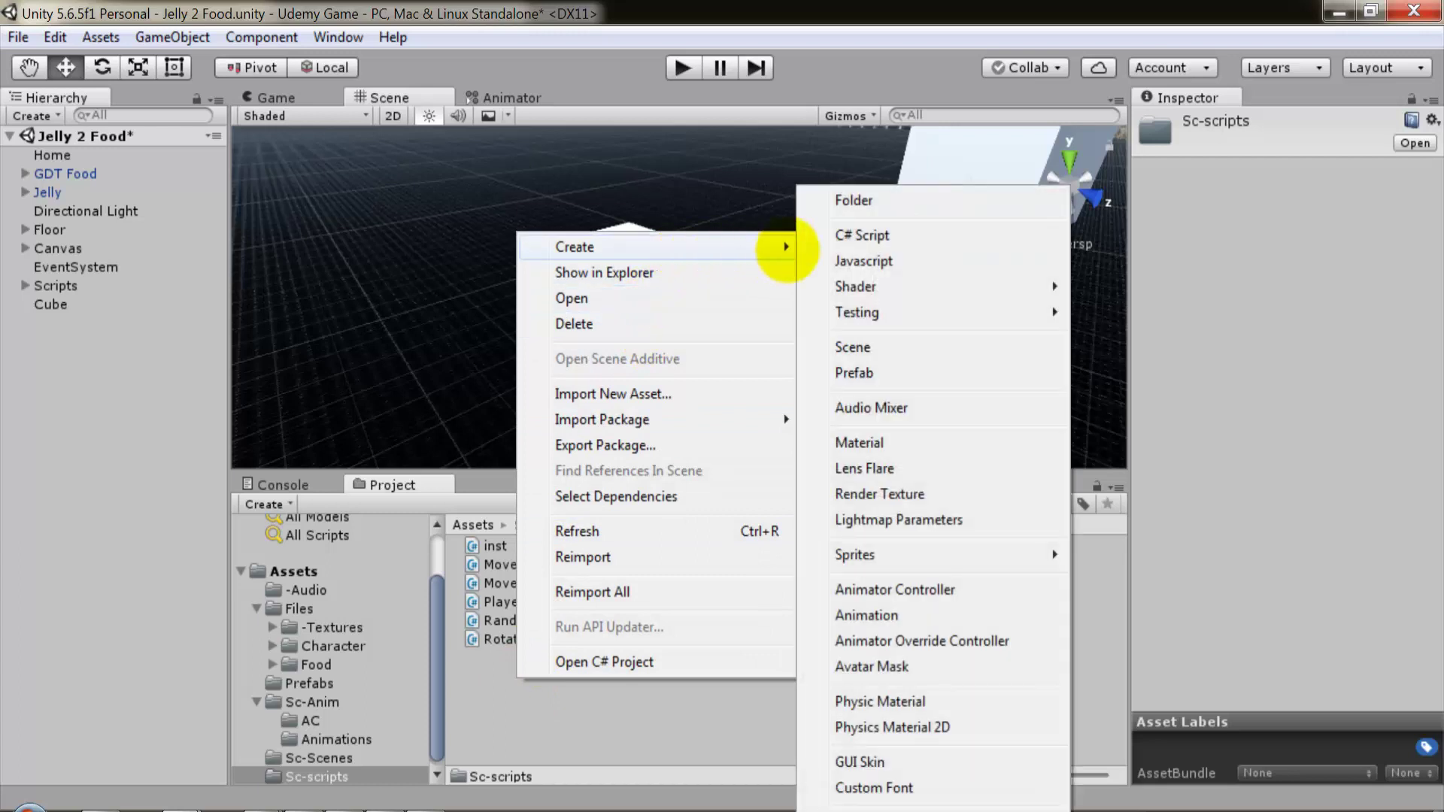
pyautogui.click(850, 235)
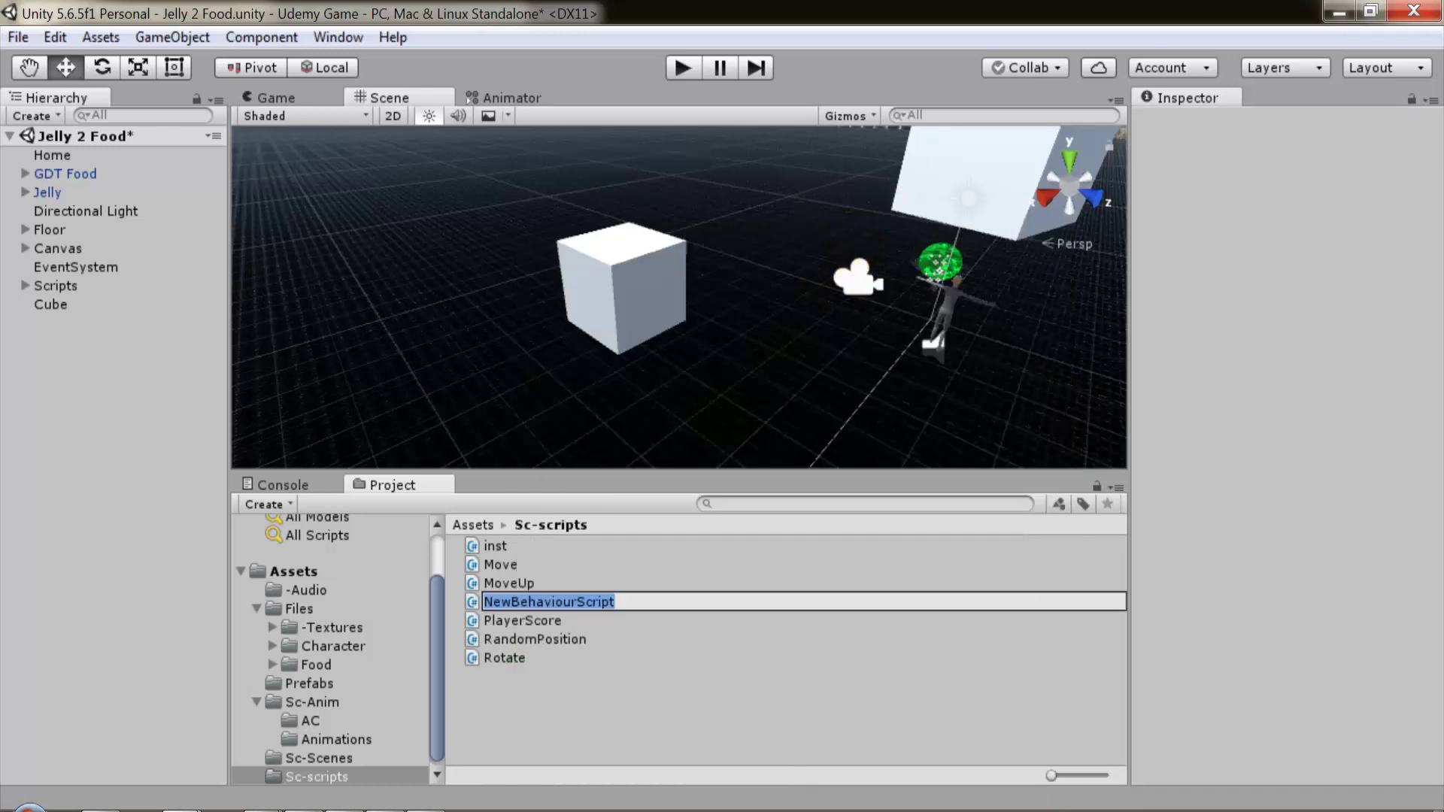
pyautogui.write('LoadLevel')
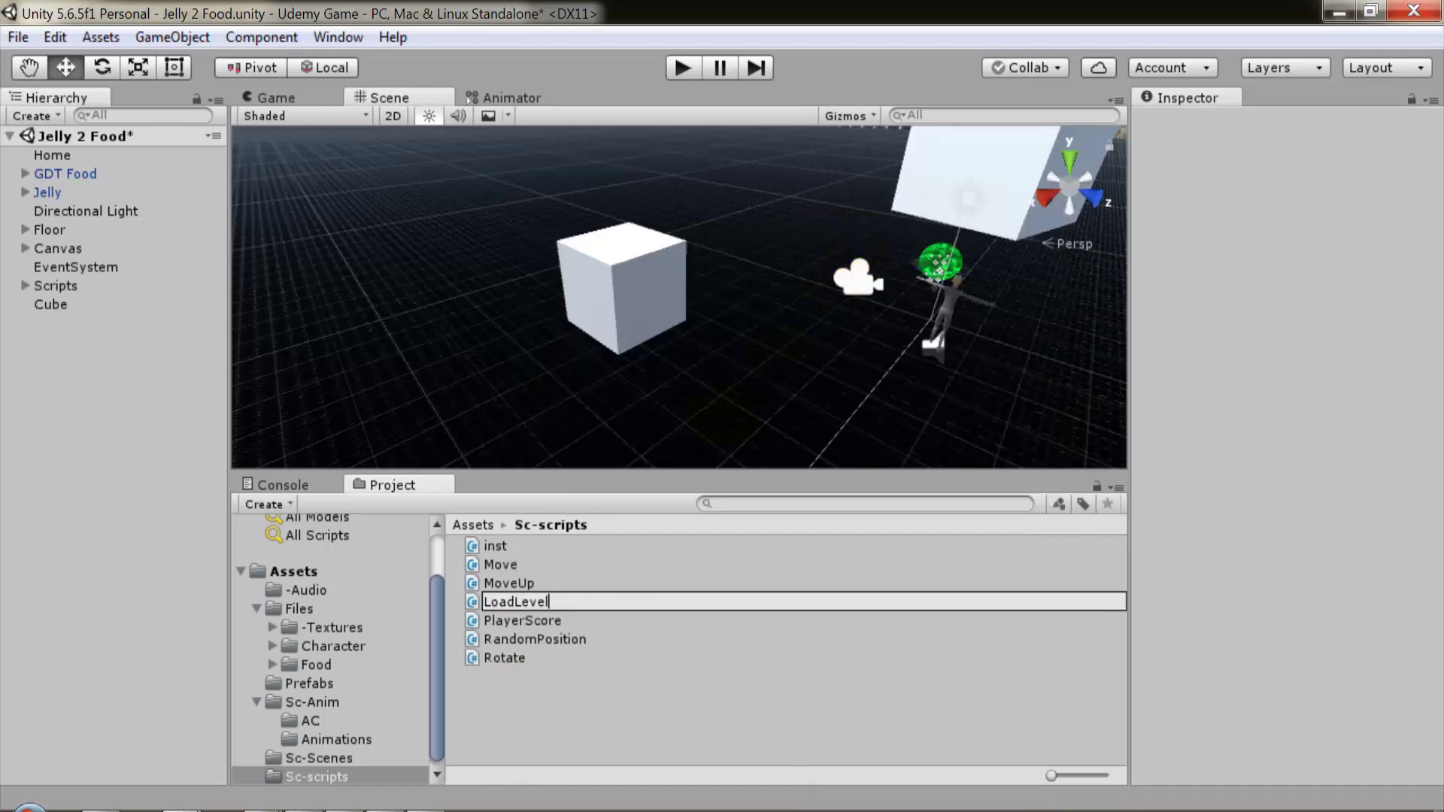
pyautogui.press('Return')
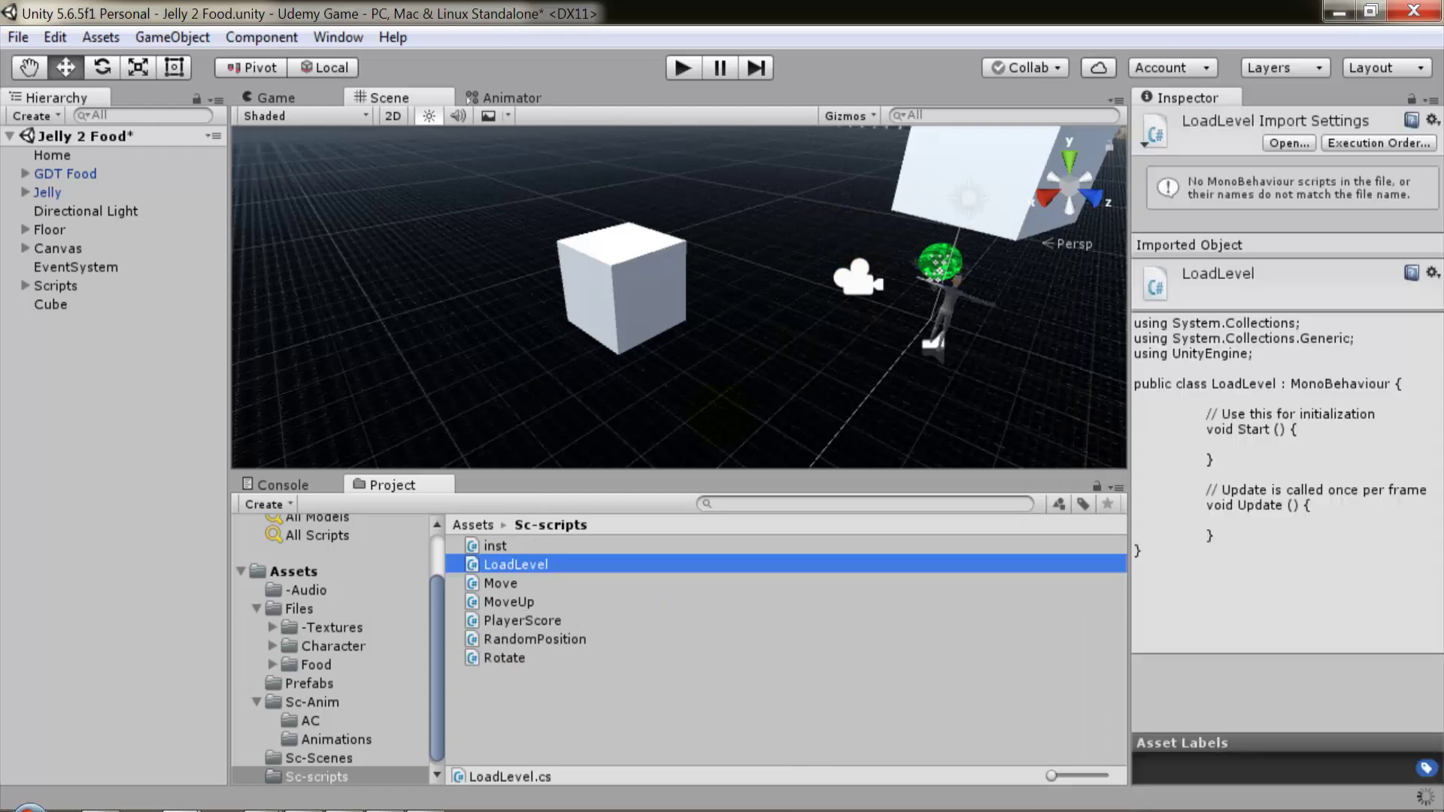
pyautogui.press('Return')
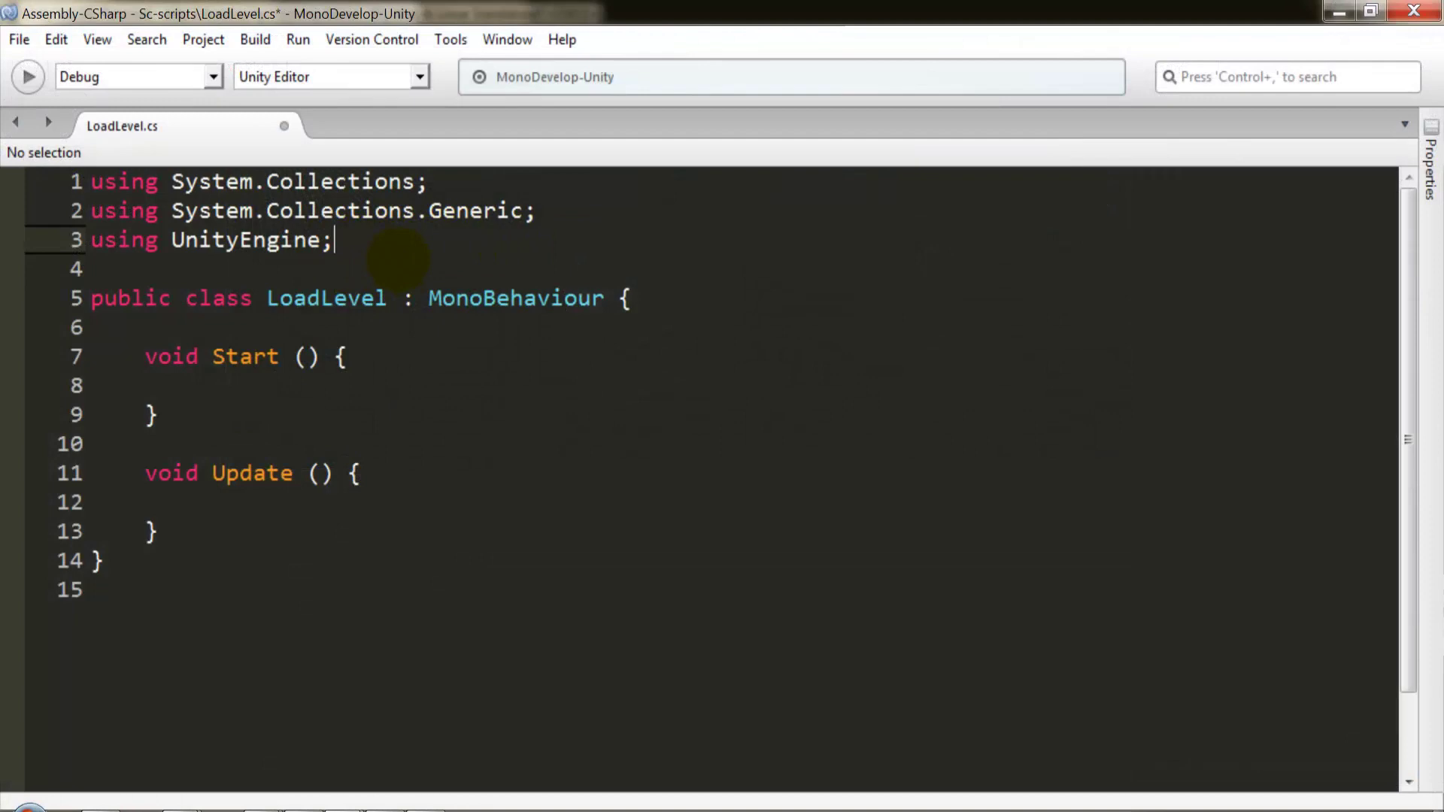
# Step: Add 'using UnityEngine.SceneManagement;' as line 4 below the existing imports
pyautogui.press('Return')
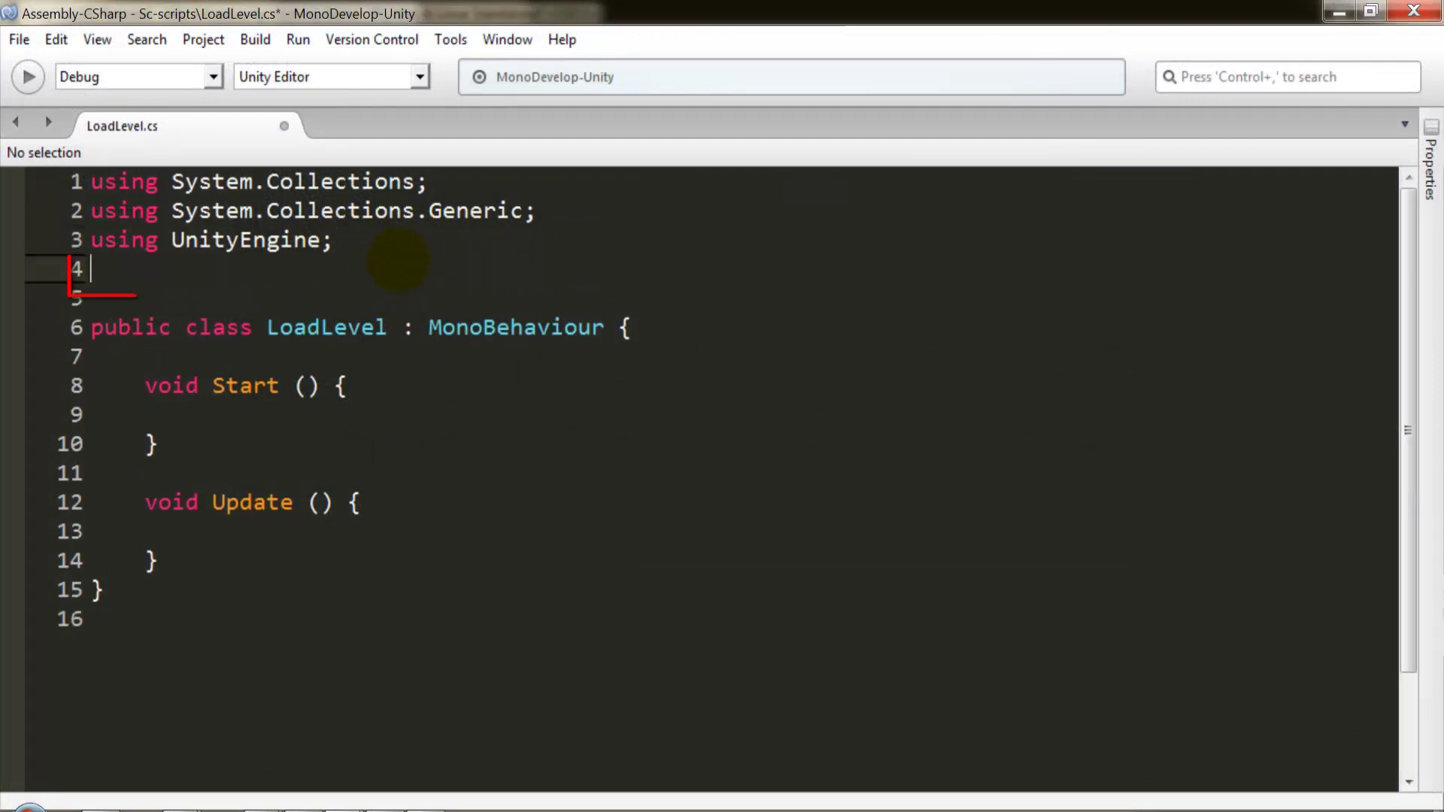
pyautogui.write('using UnityEngine.SceneManagement;')
pyautogui.press('Return')
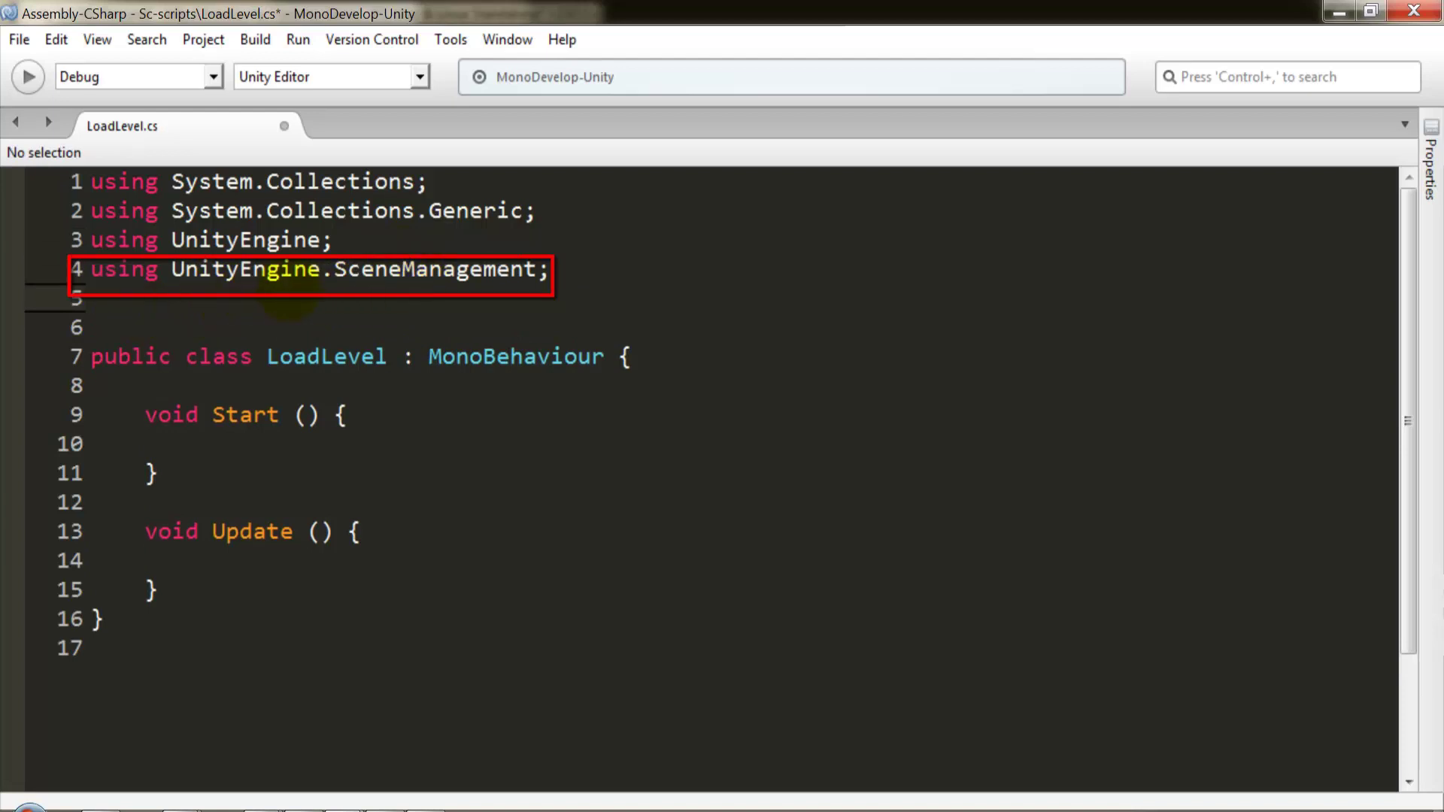
pyautogui.press('BackSpace')
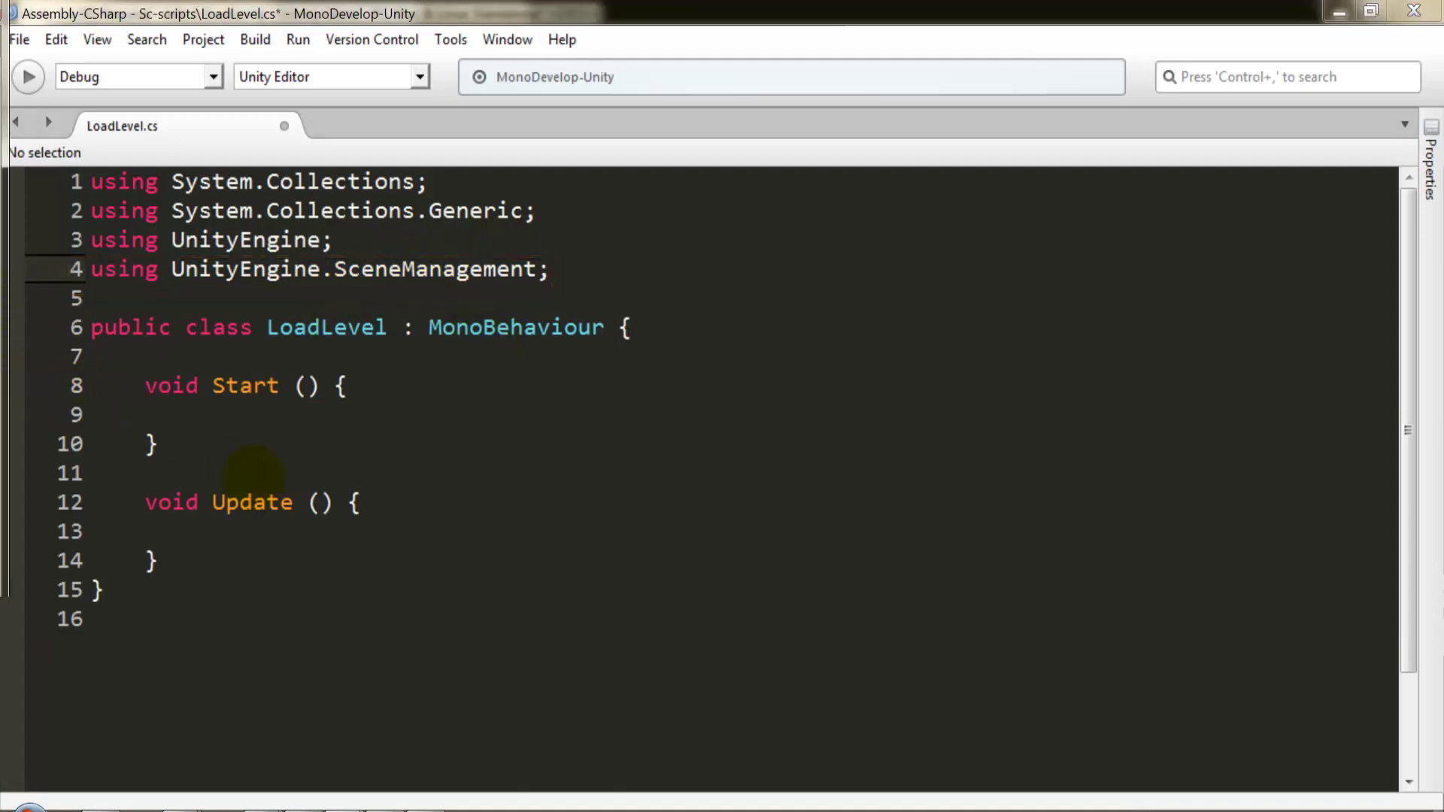
# Step: Back in Unity, select the Cube to view its Transform and Box Collider
pyautogui.moveTo(181, 804)
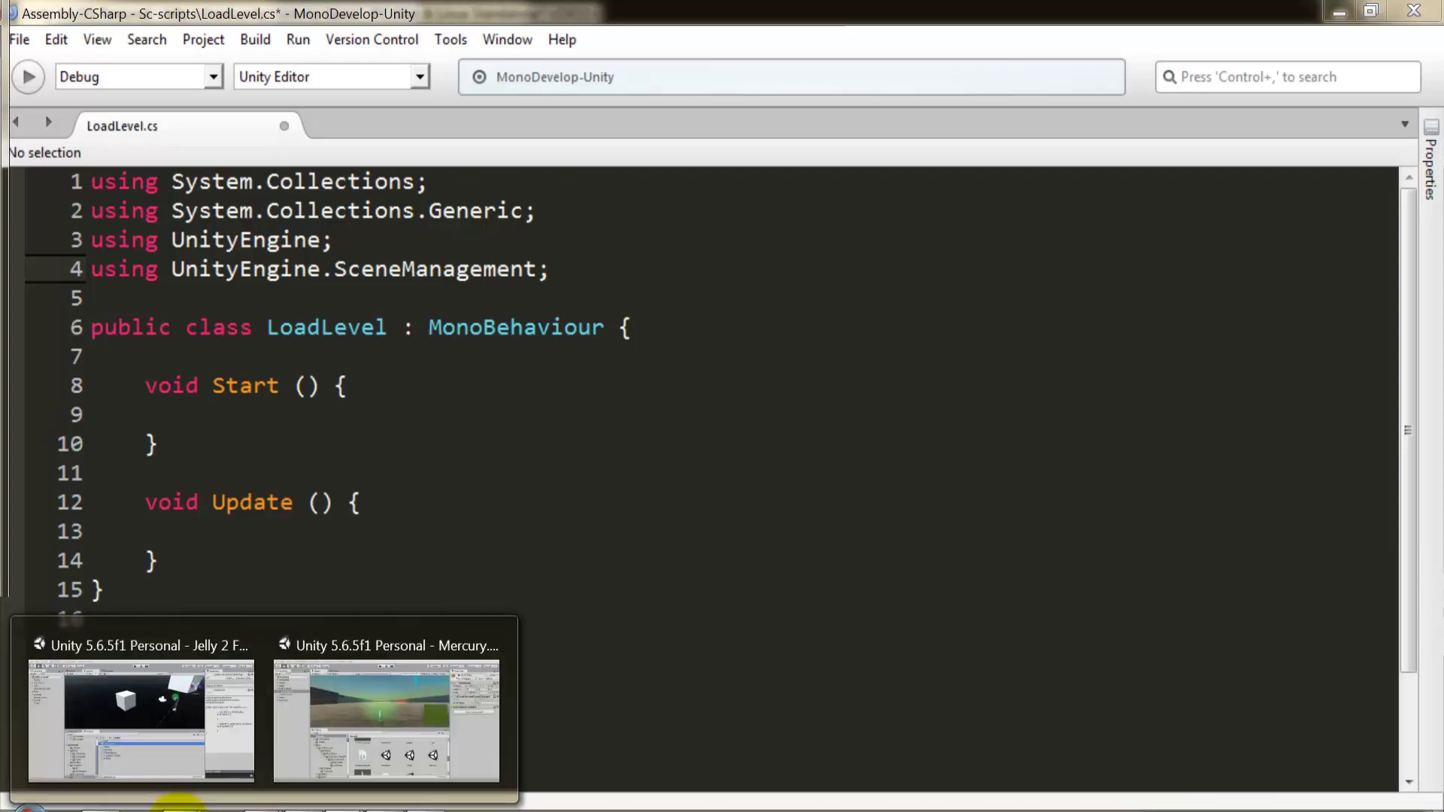
pyautogui.click(193, 722)
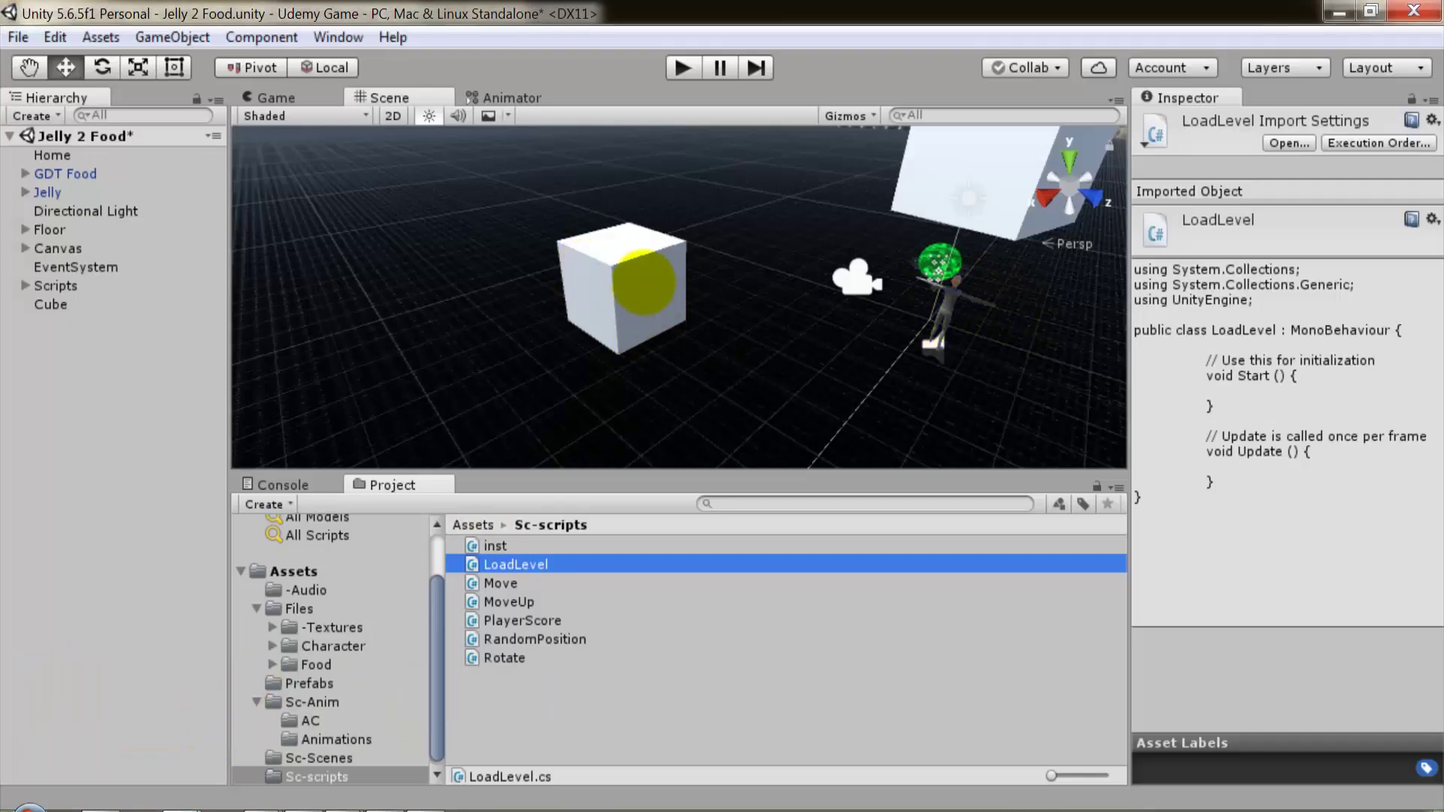
pyautogui.click(621, 289)
pyautogui.click(622, 289)
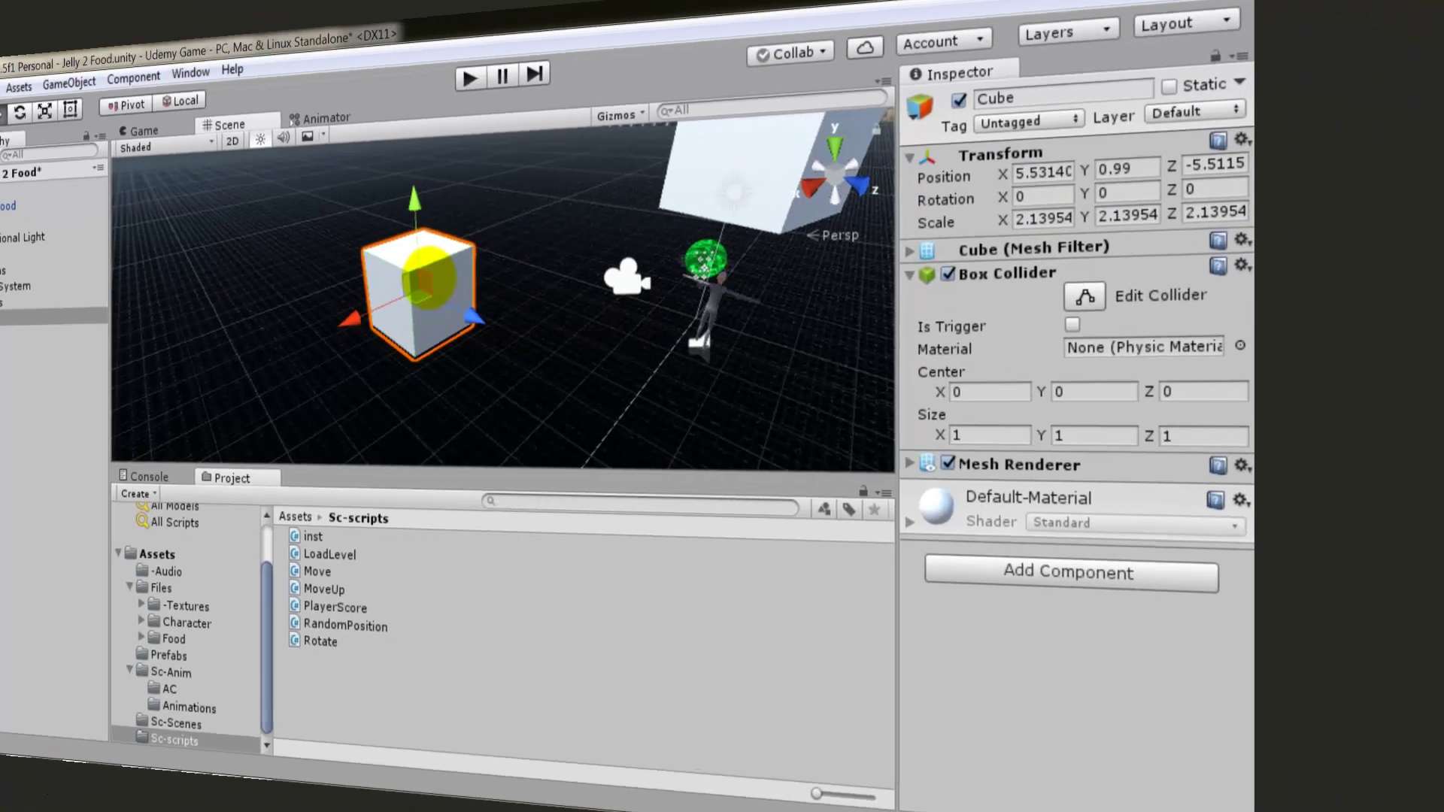
# Step: Add an OnTriggerEnter(Collider other) method with an if (other.tag == "Player") check
pyautogui.press('Return')
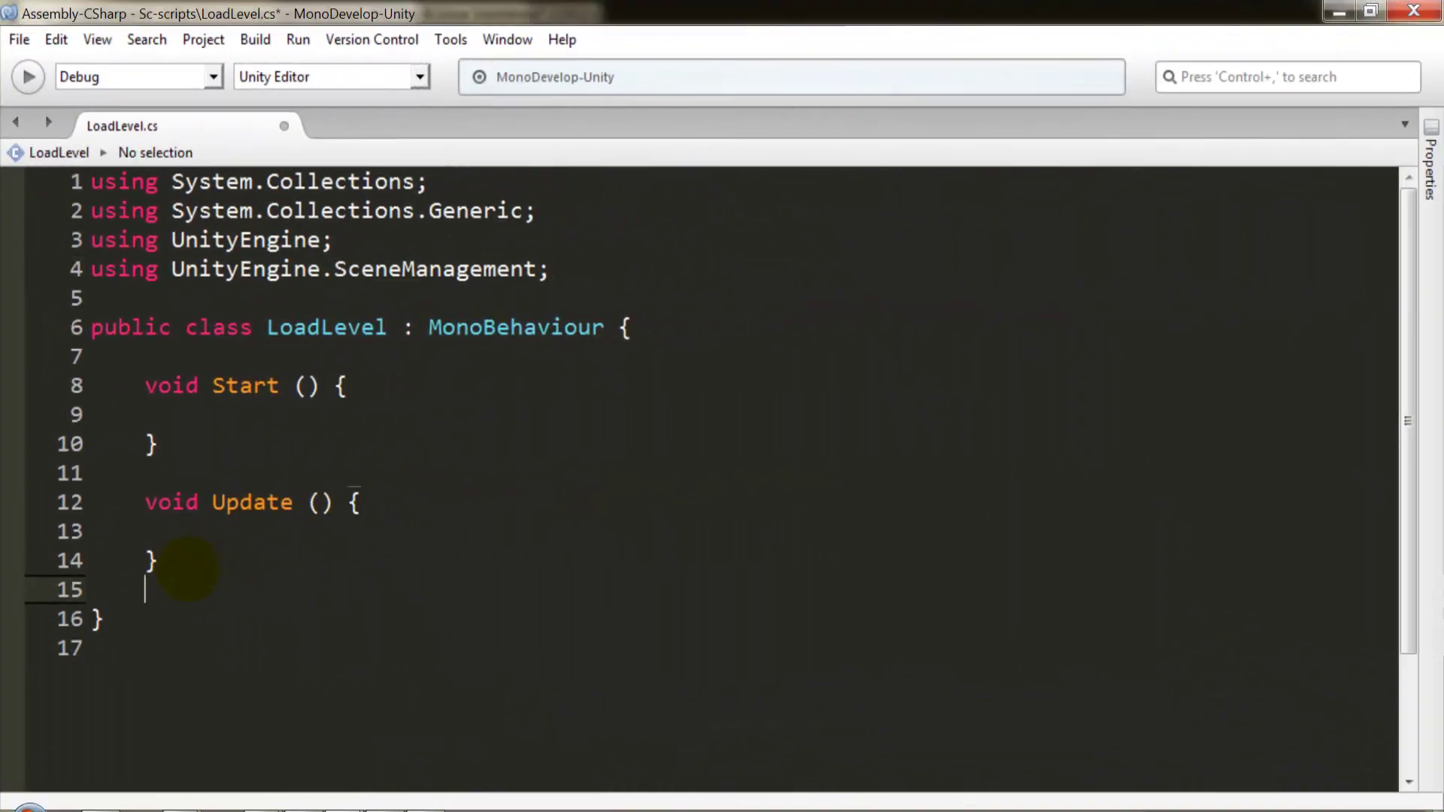
pyautogui.write('voi')
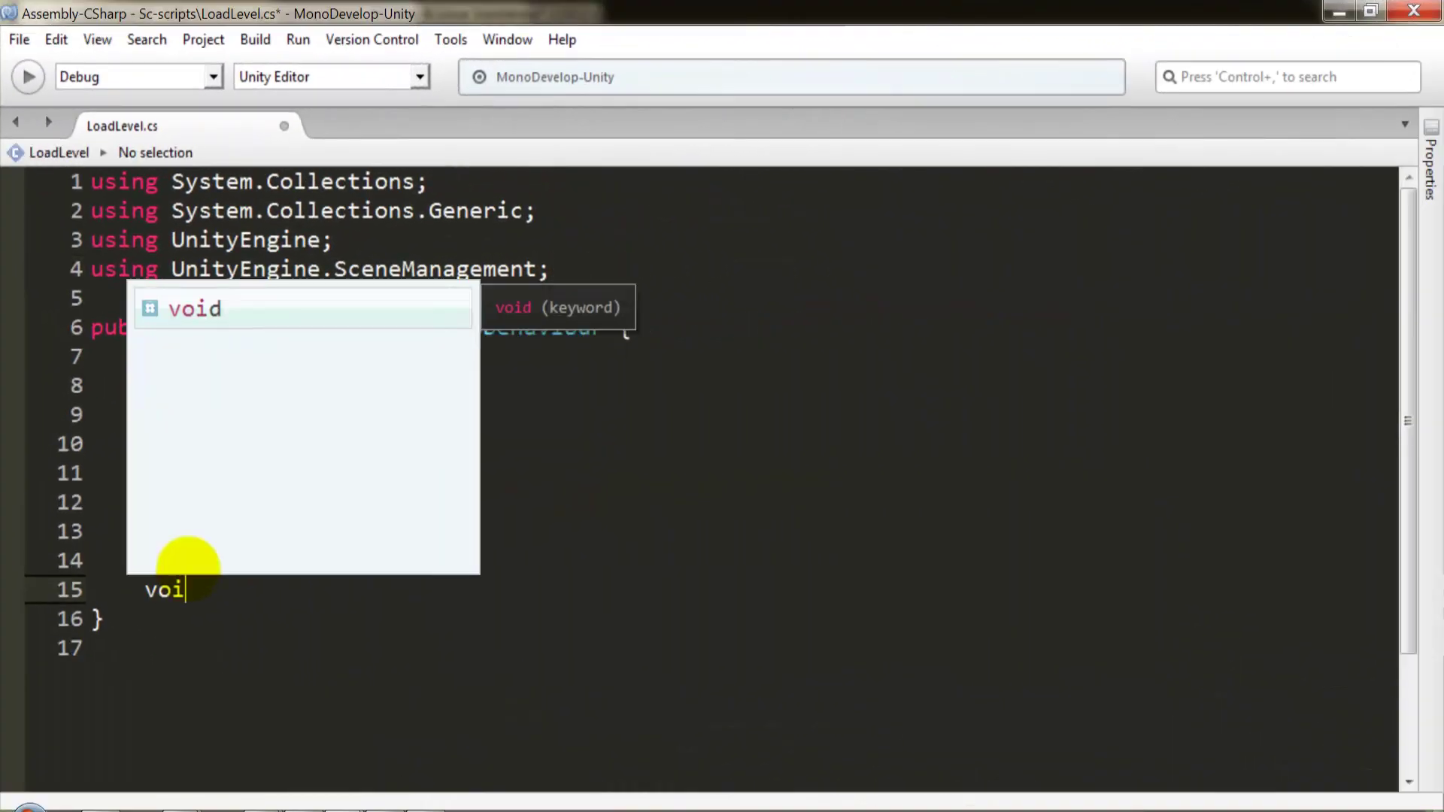
pyautogui.write('d OnTriggerEnter')
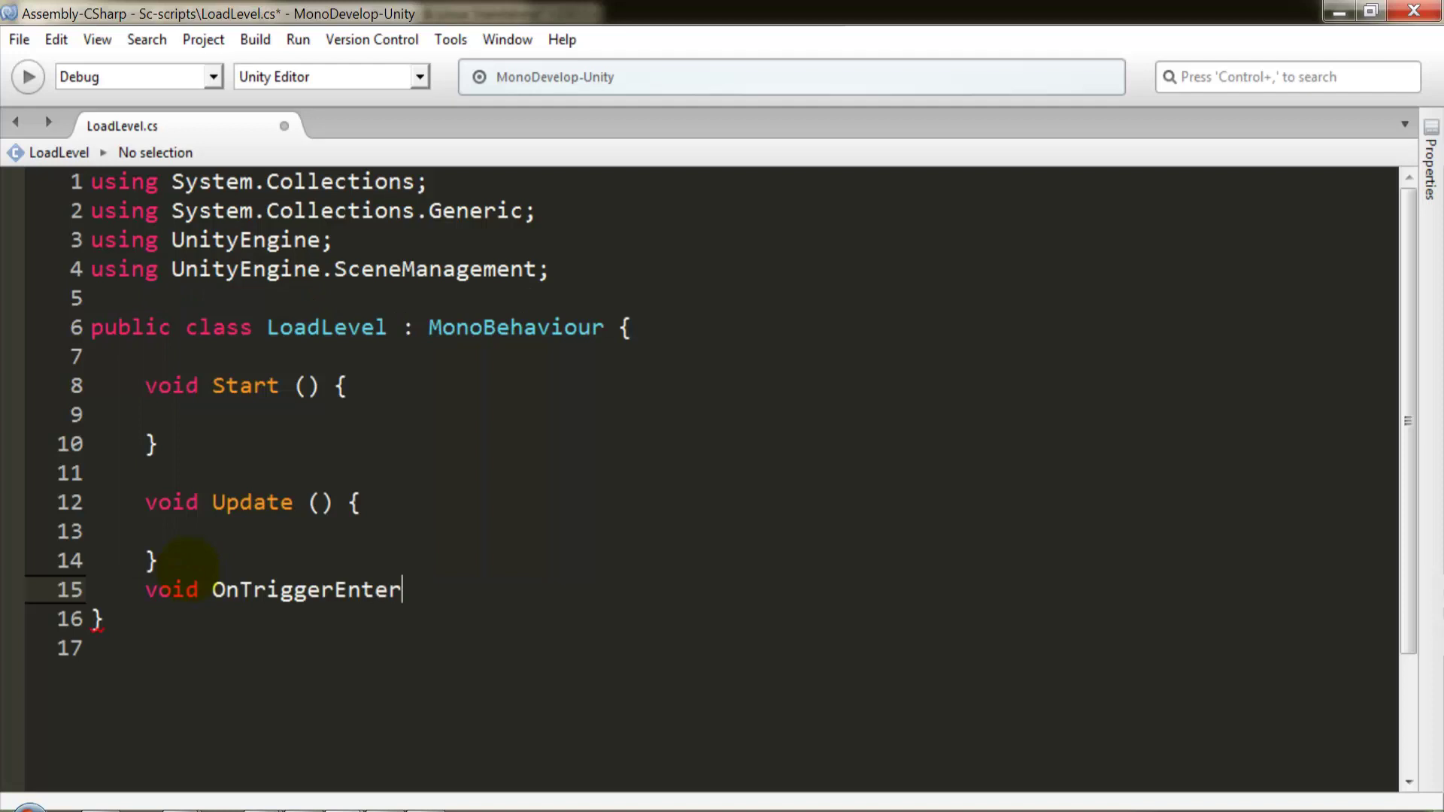
pyautogui.press('Return')
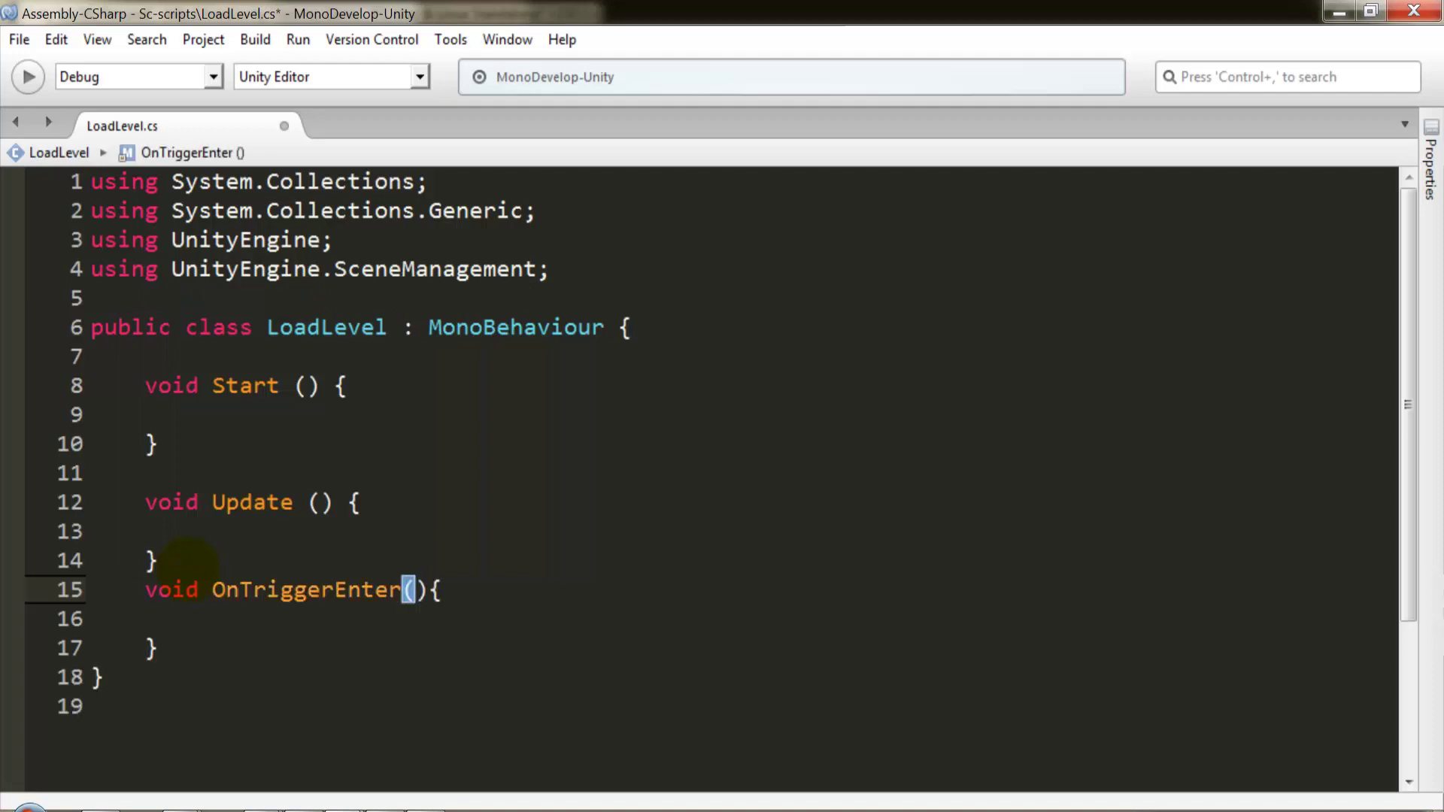
pyautogui.write('Collider other')
pyautogui.press('Down')
pyautogui.write('if(')
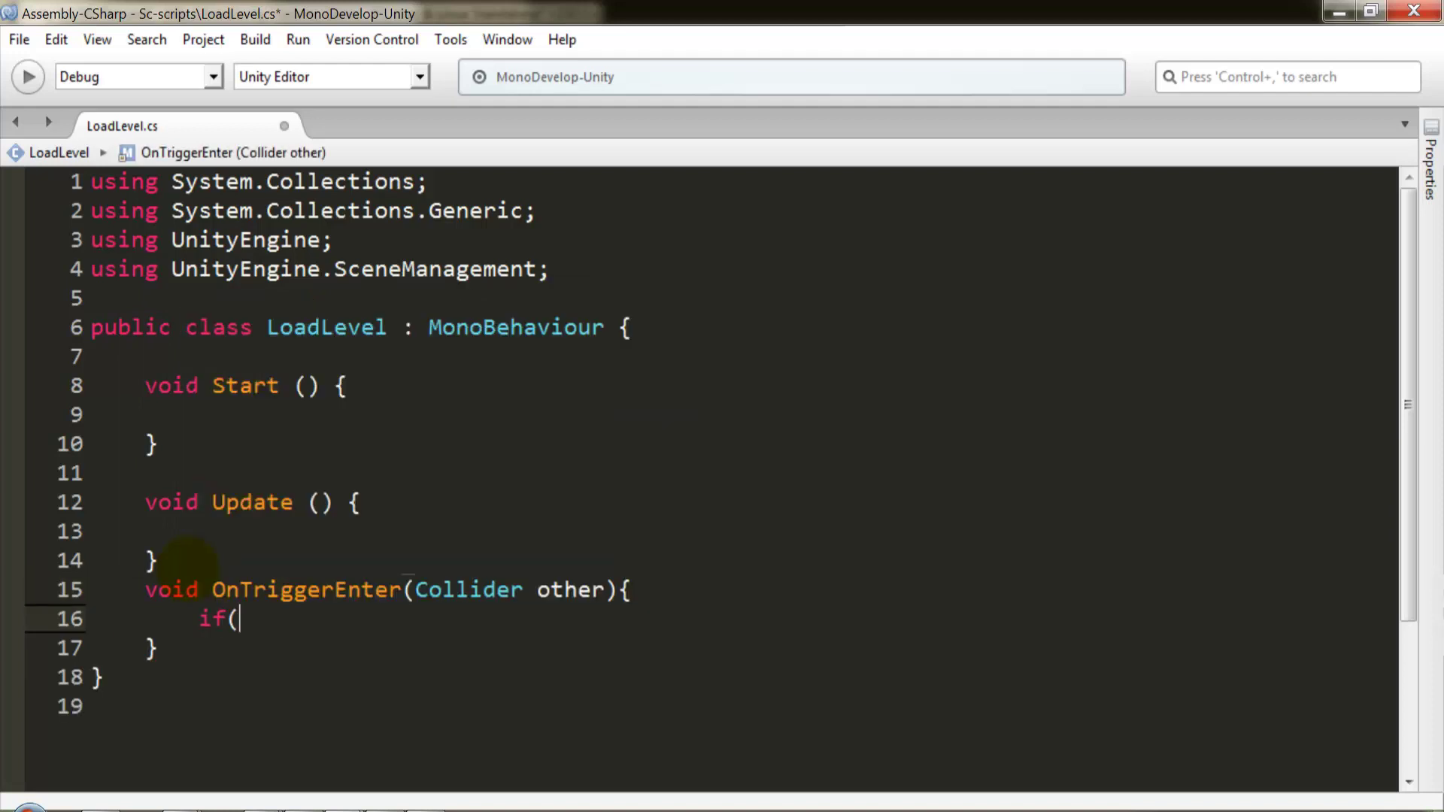
pyautogui.write(')')
pyautogui.press('Left')
pyautogui.write('o')
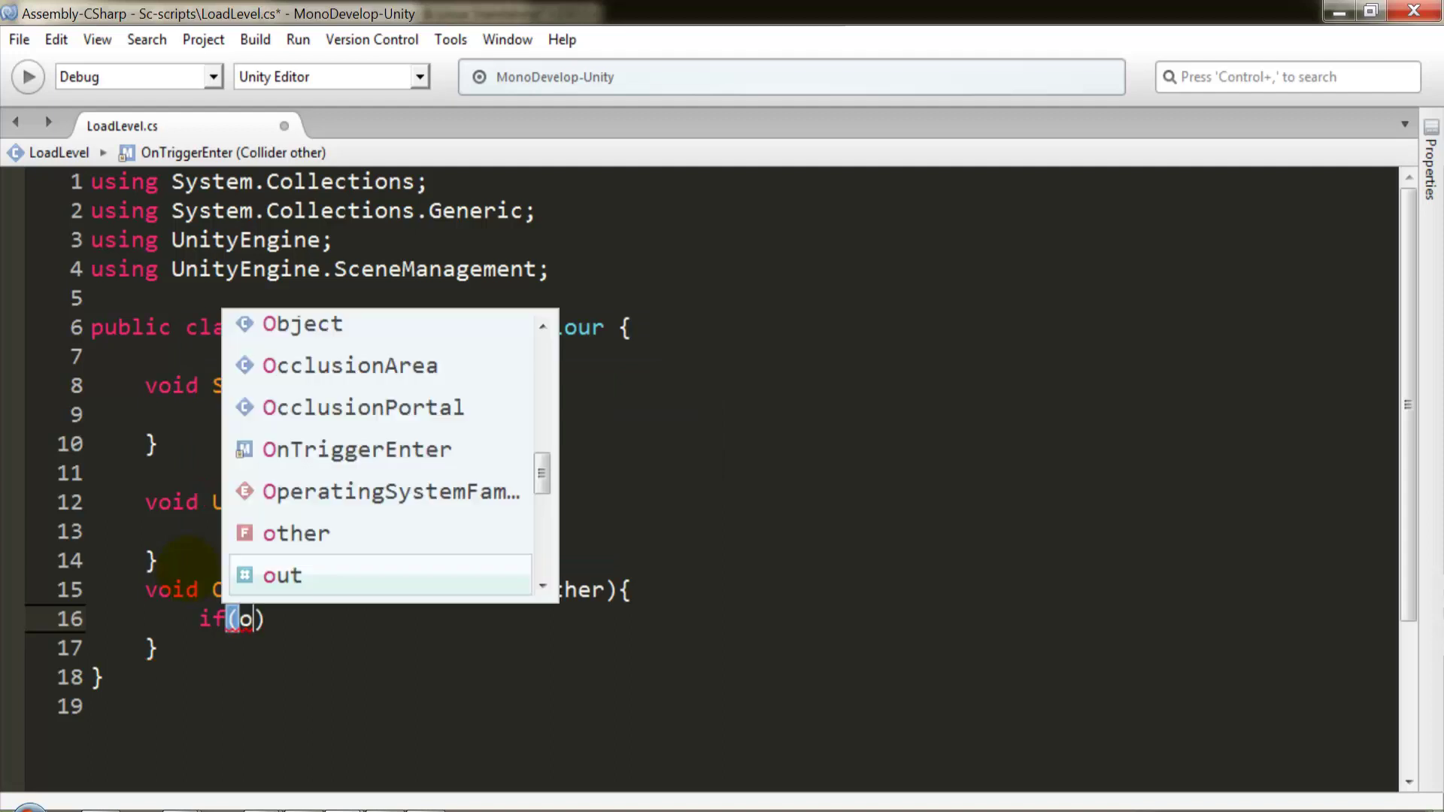
pyautogui.write('ther.tag == "')
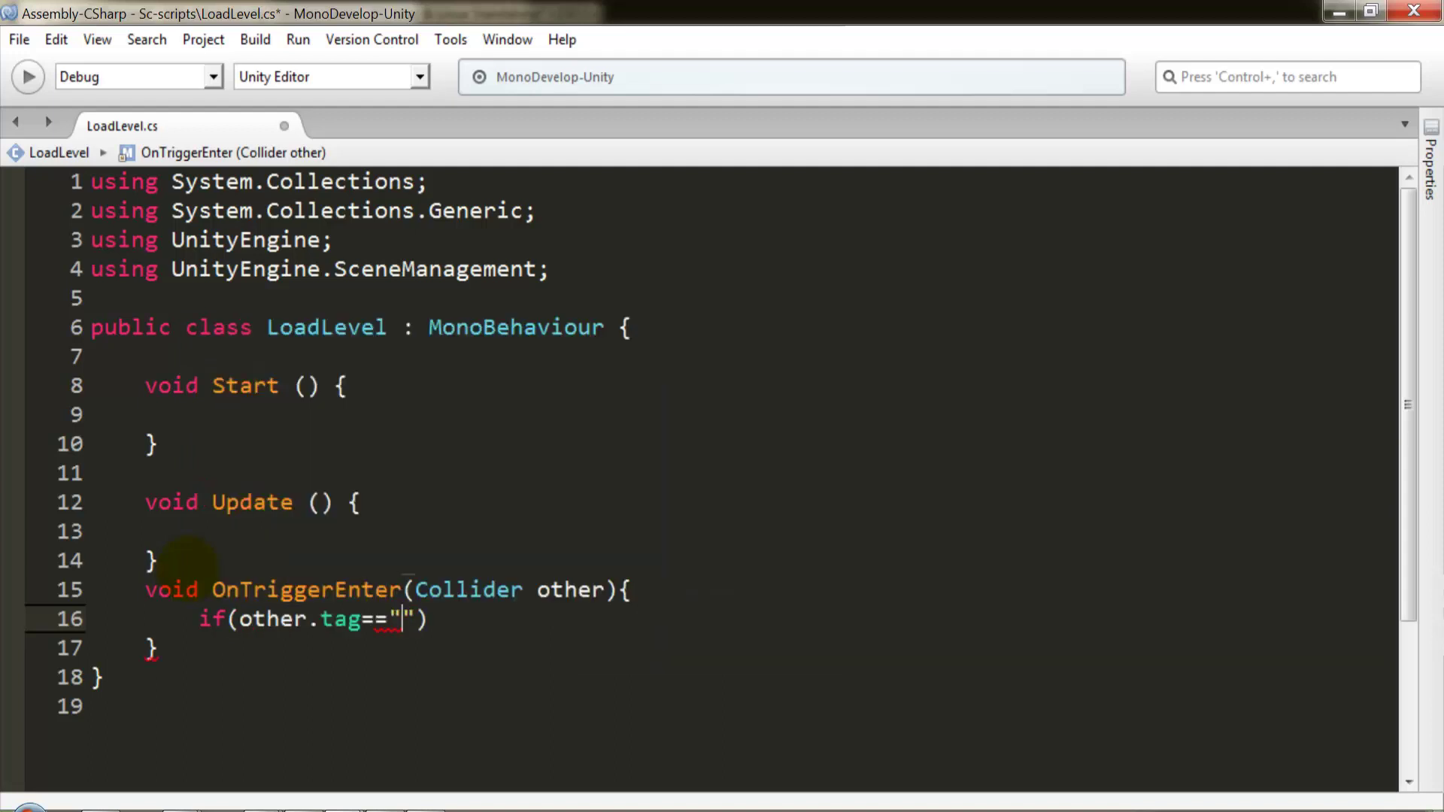
pyautogui.write('Player") ')
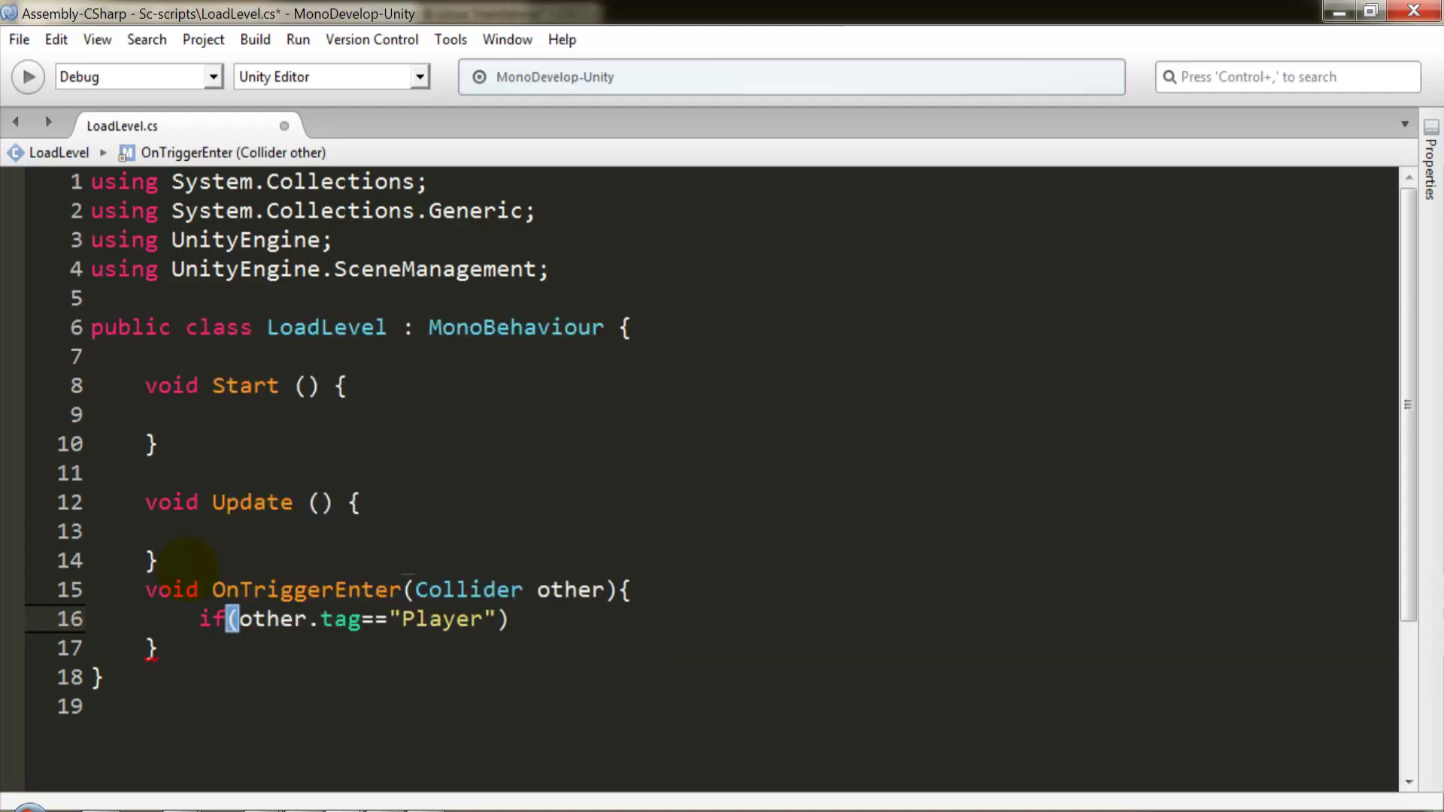
pyautogui.write('{')
pyautogui.press('Return')
pyautogui.press('Up')
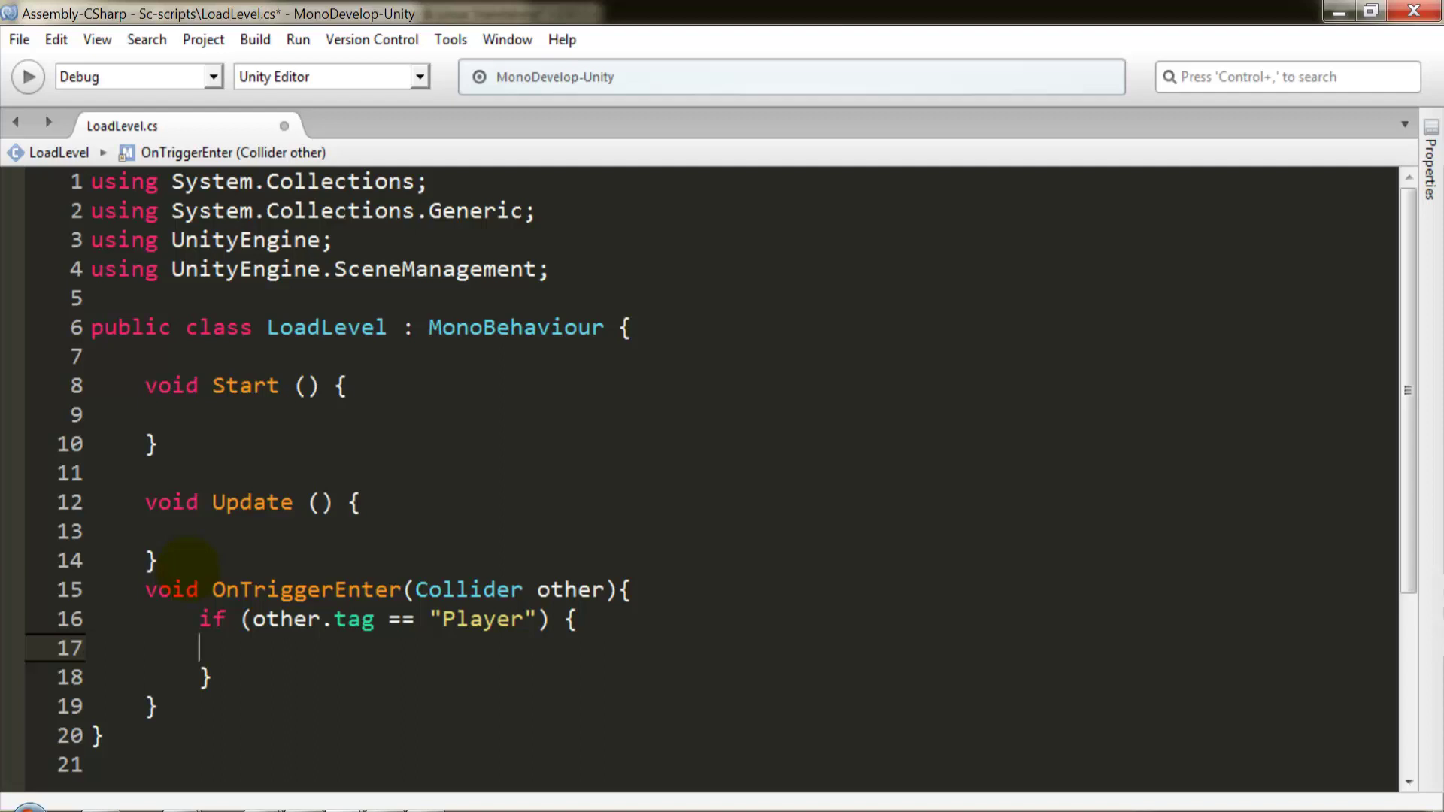
# Step: Insert a SceneManager.LoadScene call inside the Player check
pyautogui.write('sc')
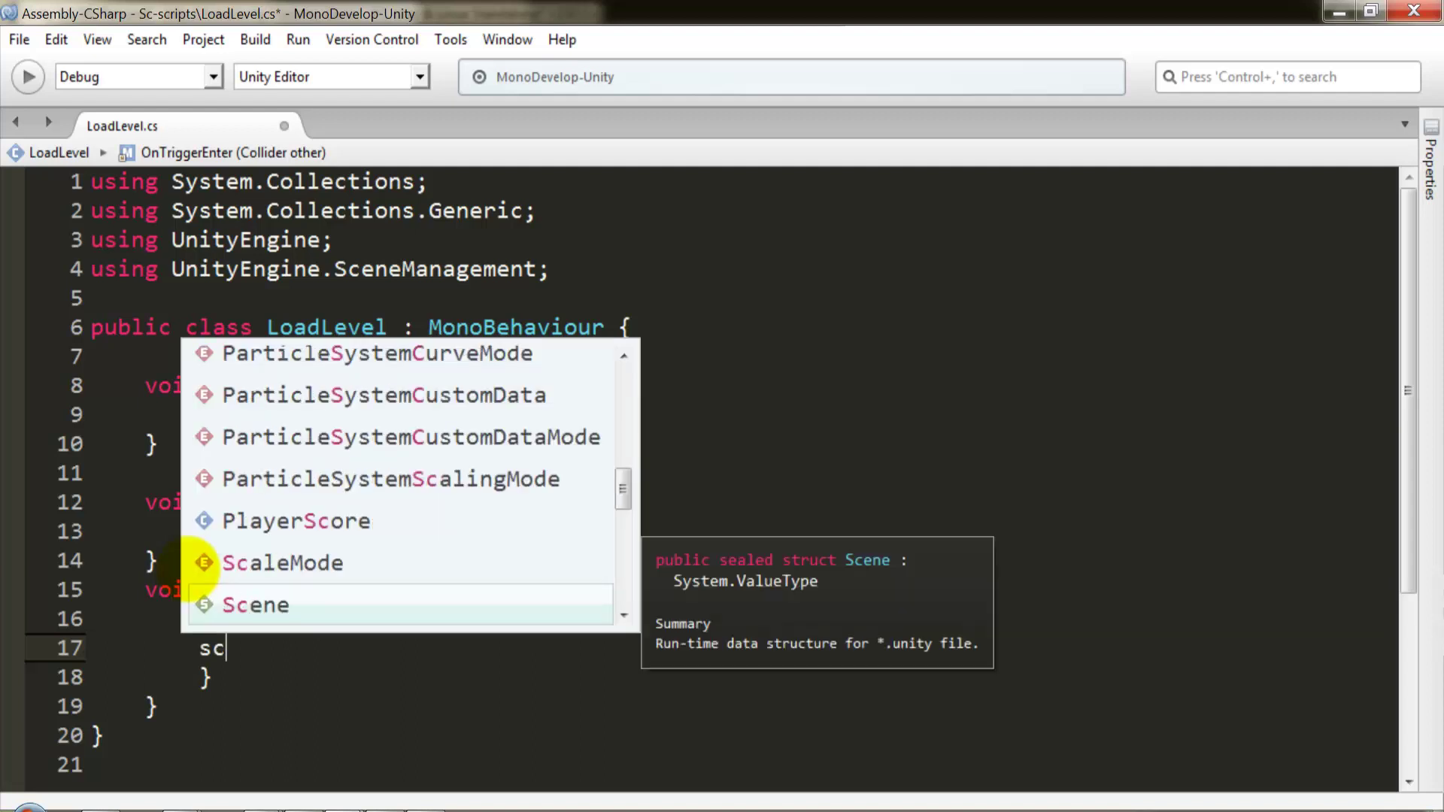
pyautogui.write('en')
pyautogui.press('Return')
pyautogui.write('.l')
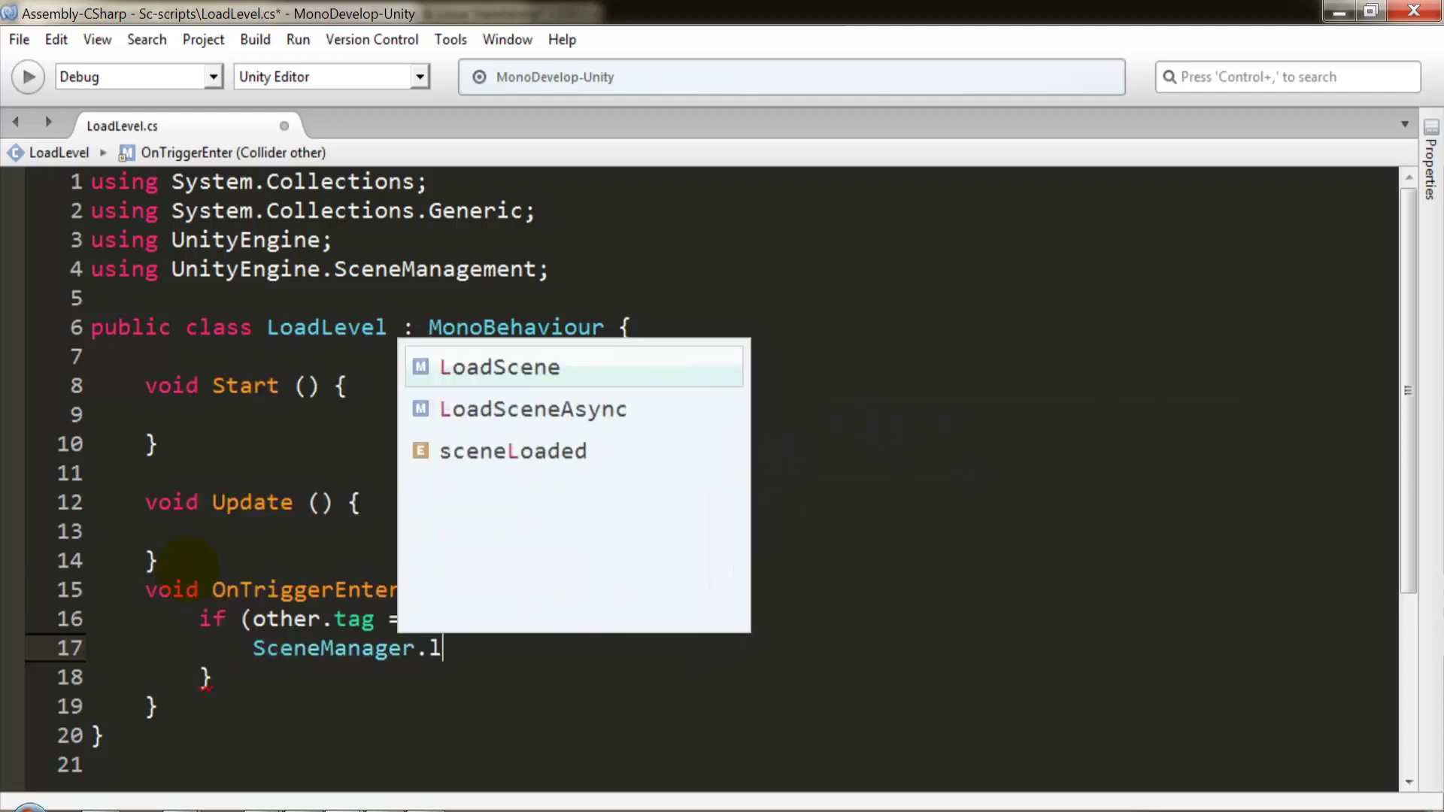
pyautogui.write('oa')
pyautogui.press('Return')
pyautogui.write('()')
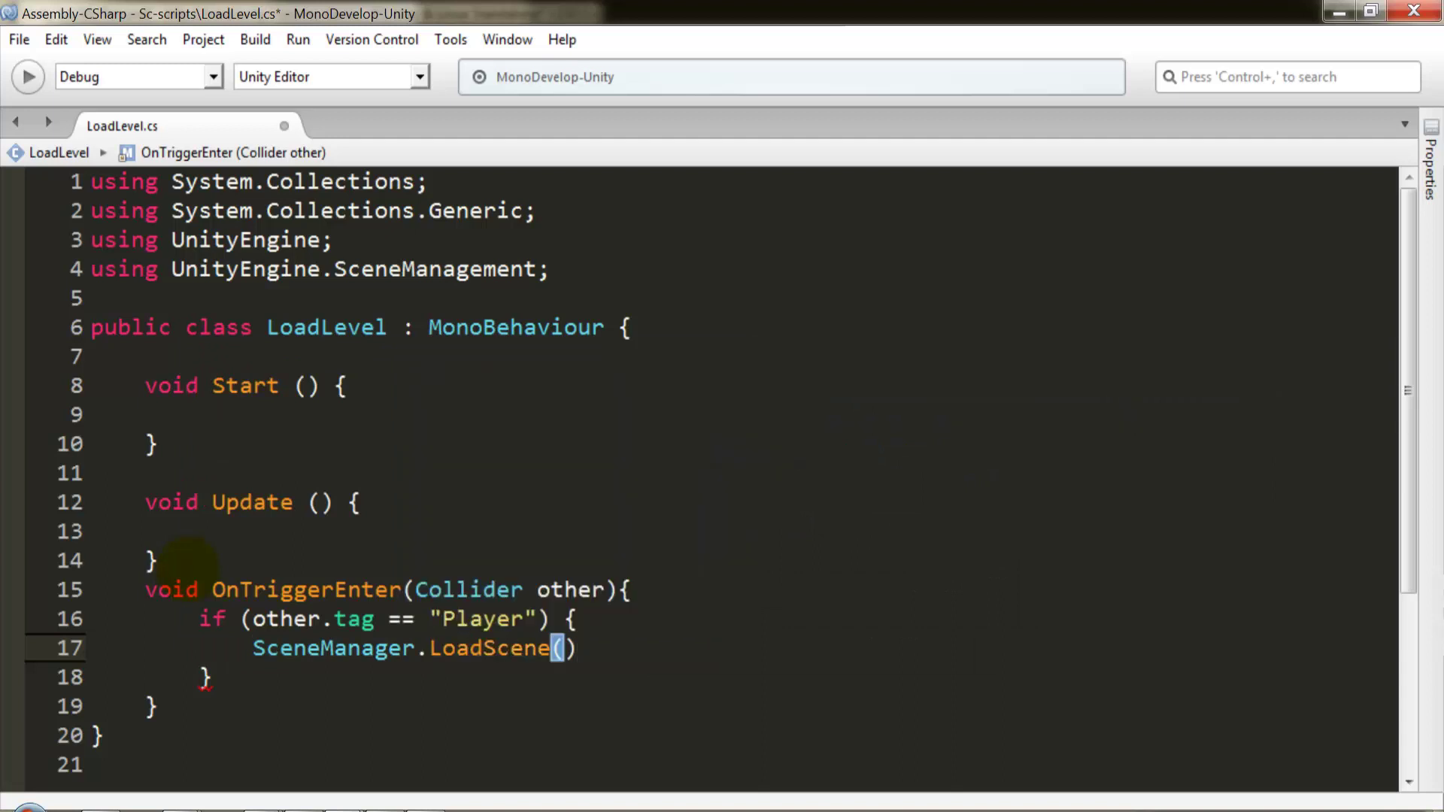
pyautogui.write(';')
pyautogui.press('Left')
pyautogui.press('Left')
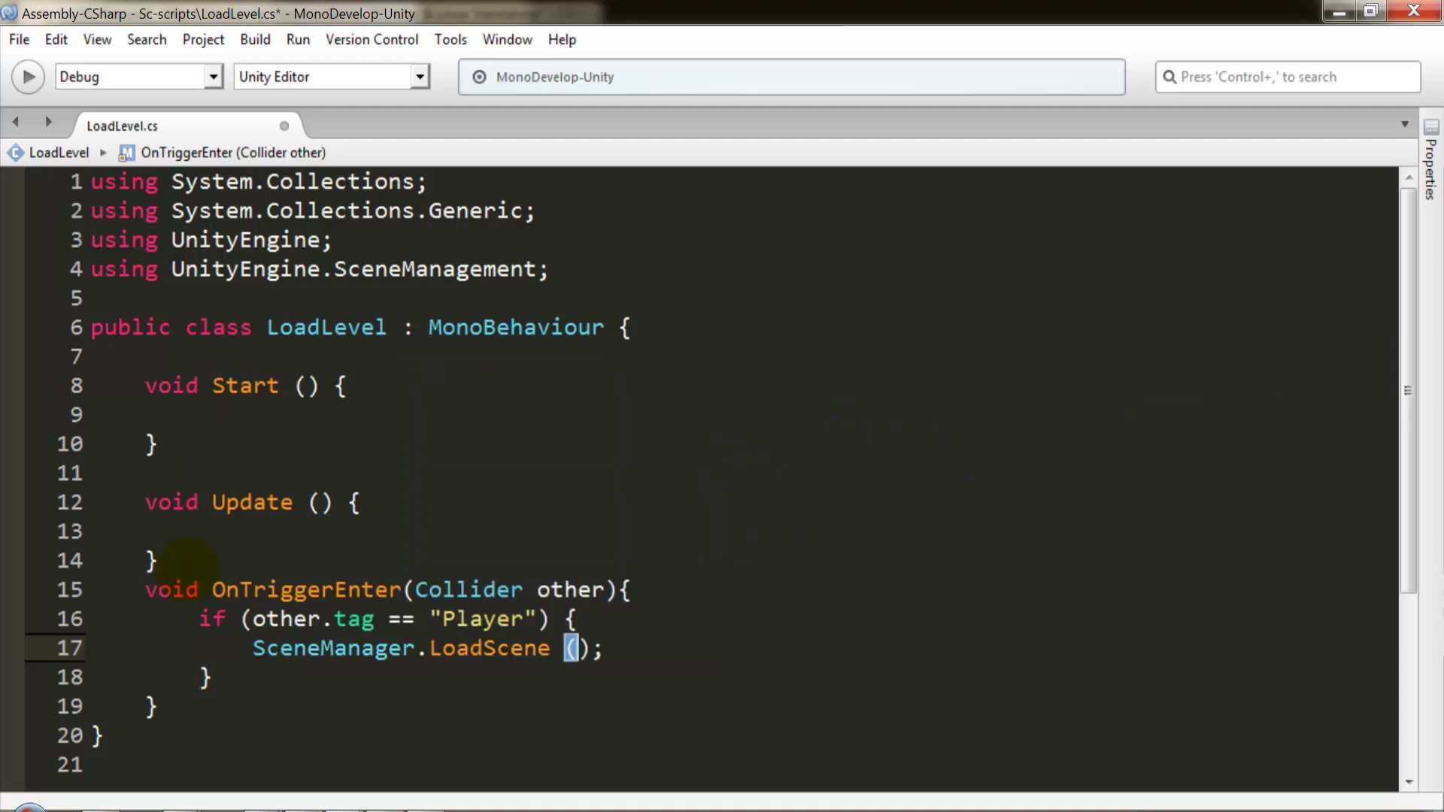
pyautogui.write(',')
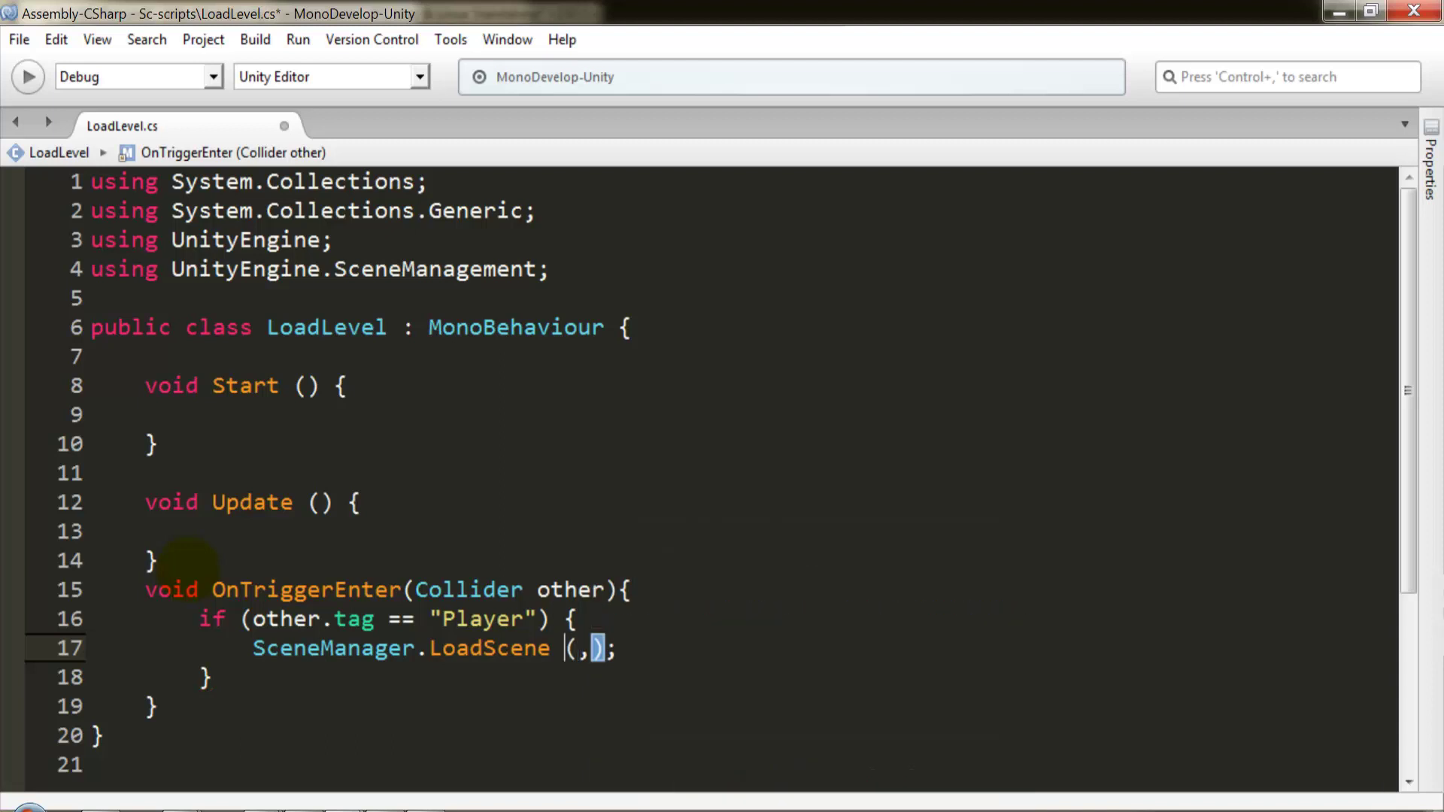
pyautogui.press('Right')
# Step: Give LoadScene a quoted scene name and LoadSceneMode.Single as arguments
pyautogui.click(576, 650)
pyautogui.write('""')
pyautogui.press('Left')
pyautogui.write('lev')
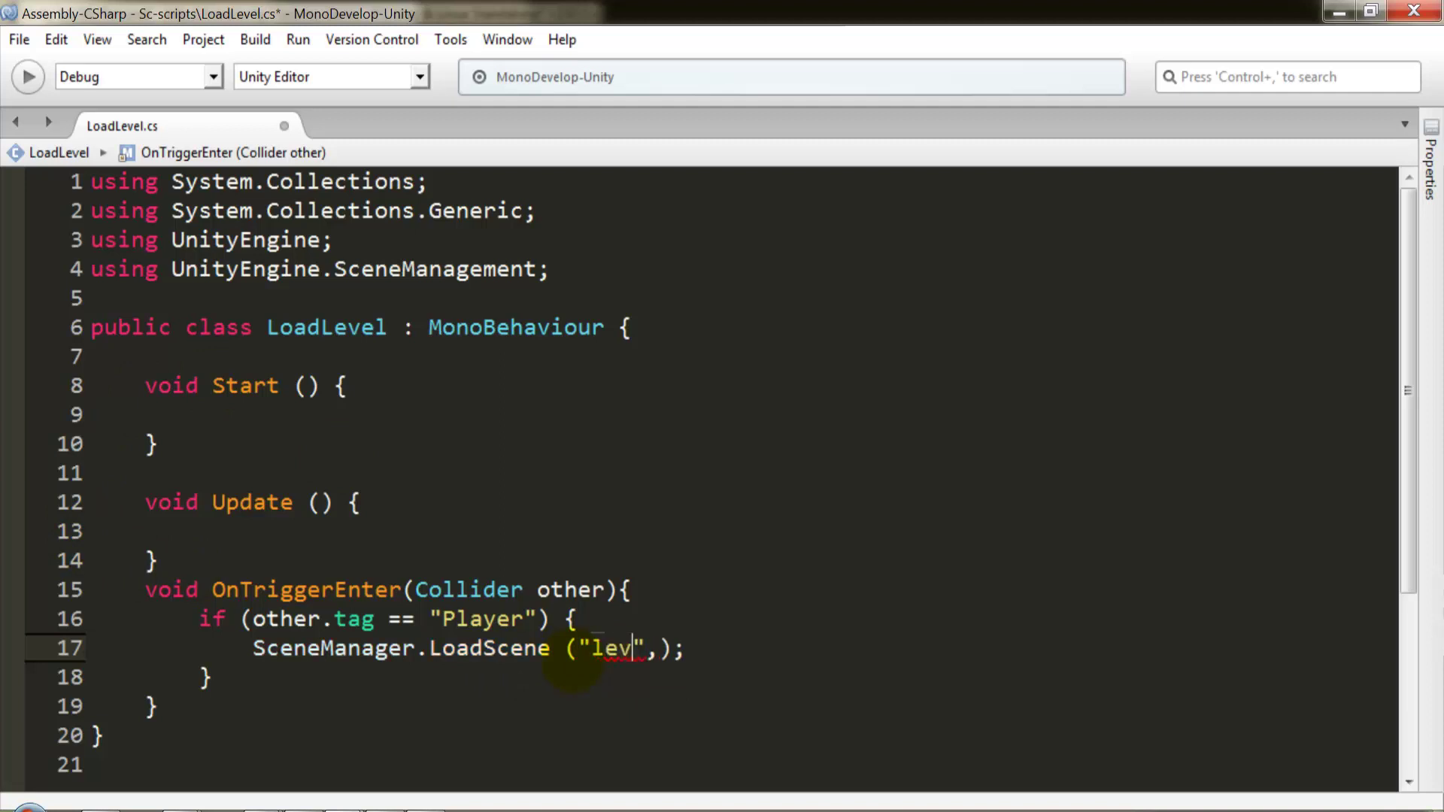
pyautogui.write('l2')
pyautogui.press('Right')
pyautogui.press('Right')
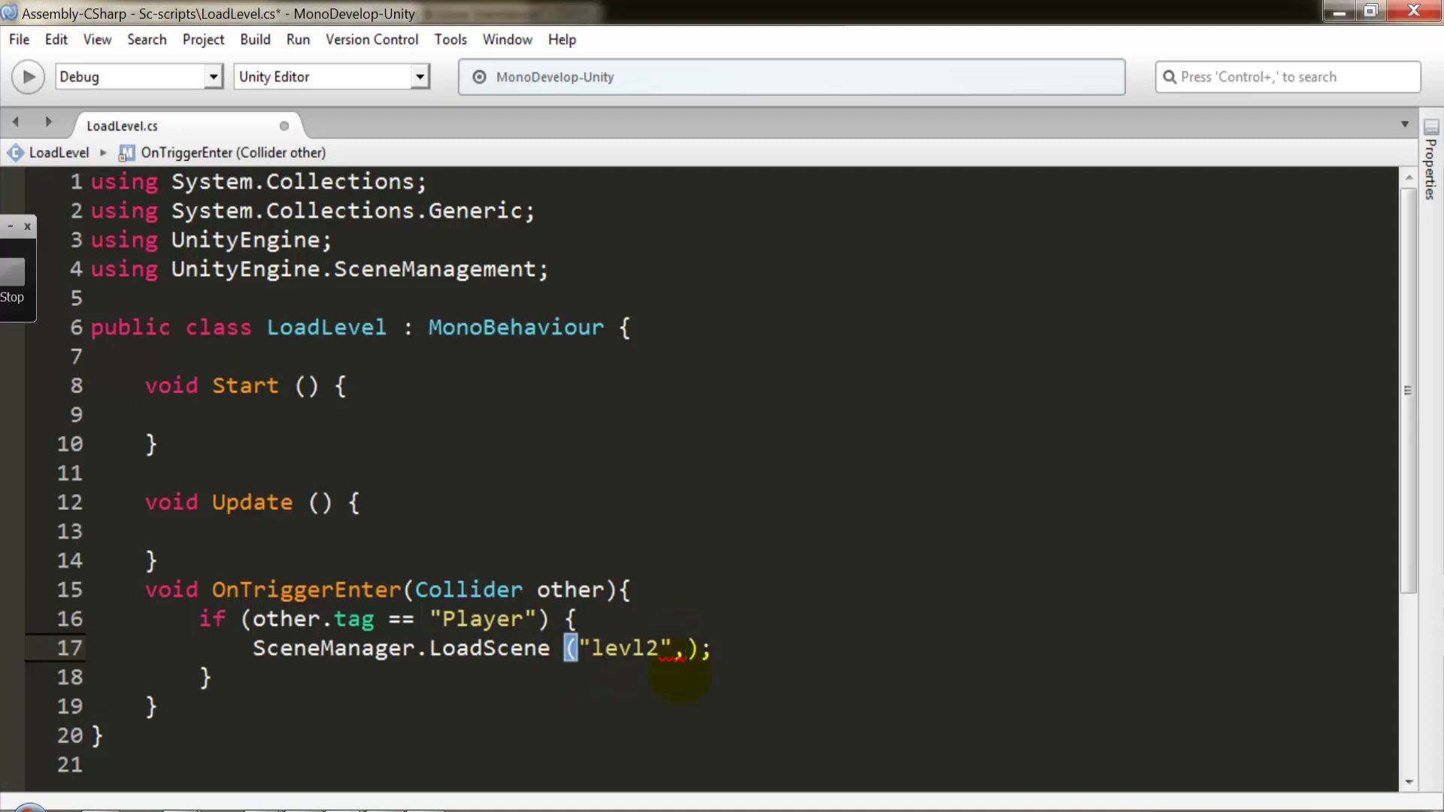
pyautogui.write('load')
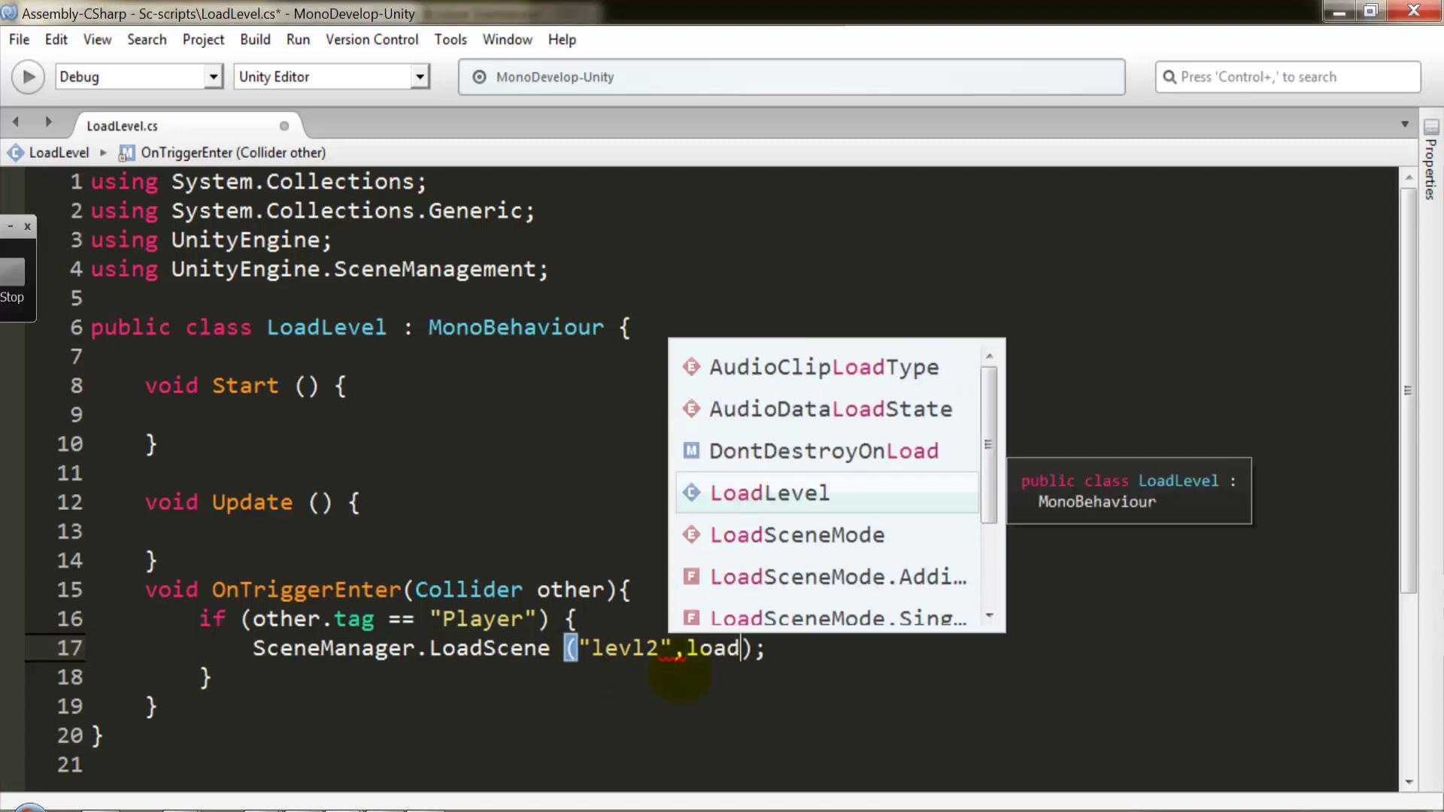
pyautogui.press('Return')
pyautogui.write('.')
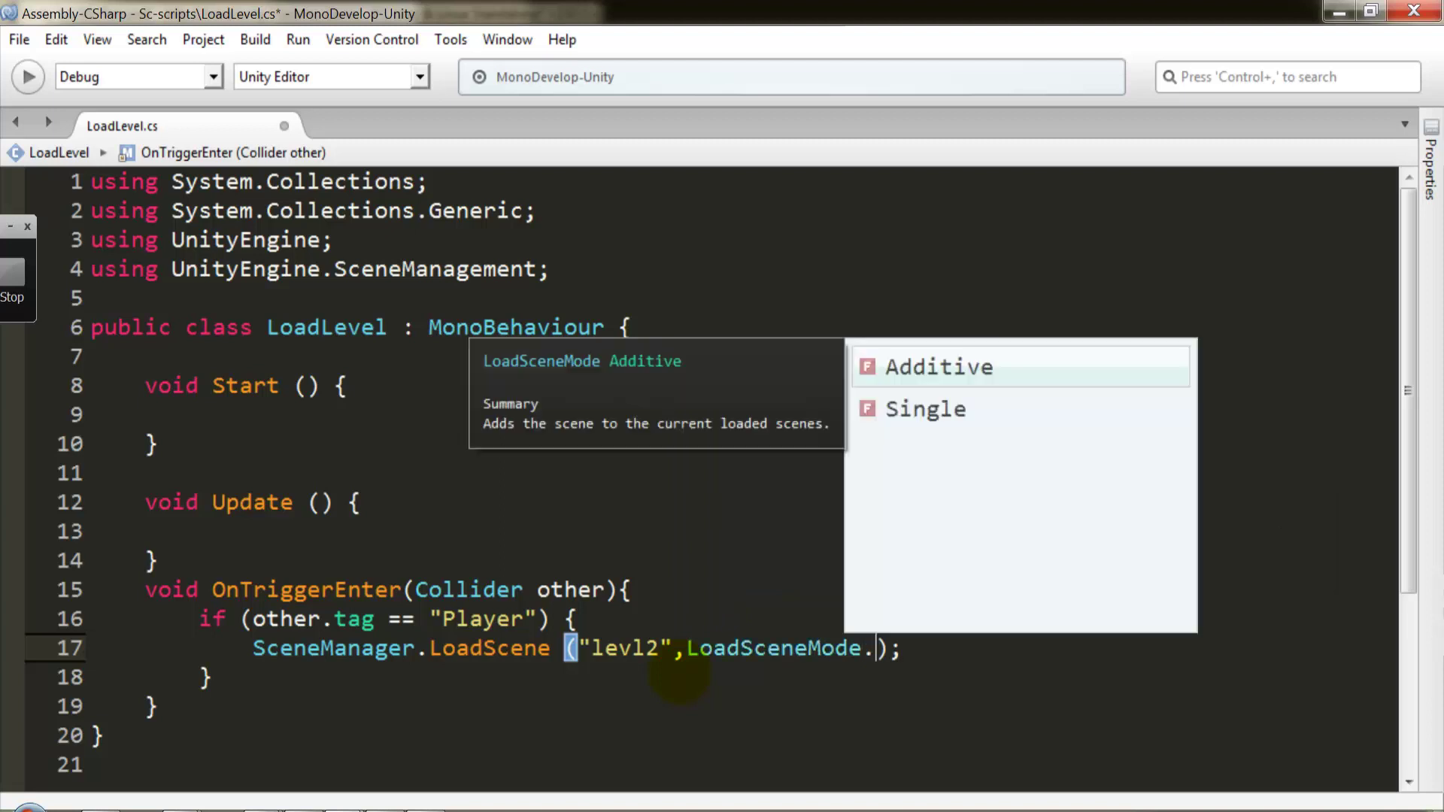
pyautogui.write('sin')
pyautogui.press('Return')
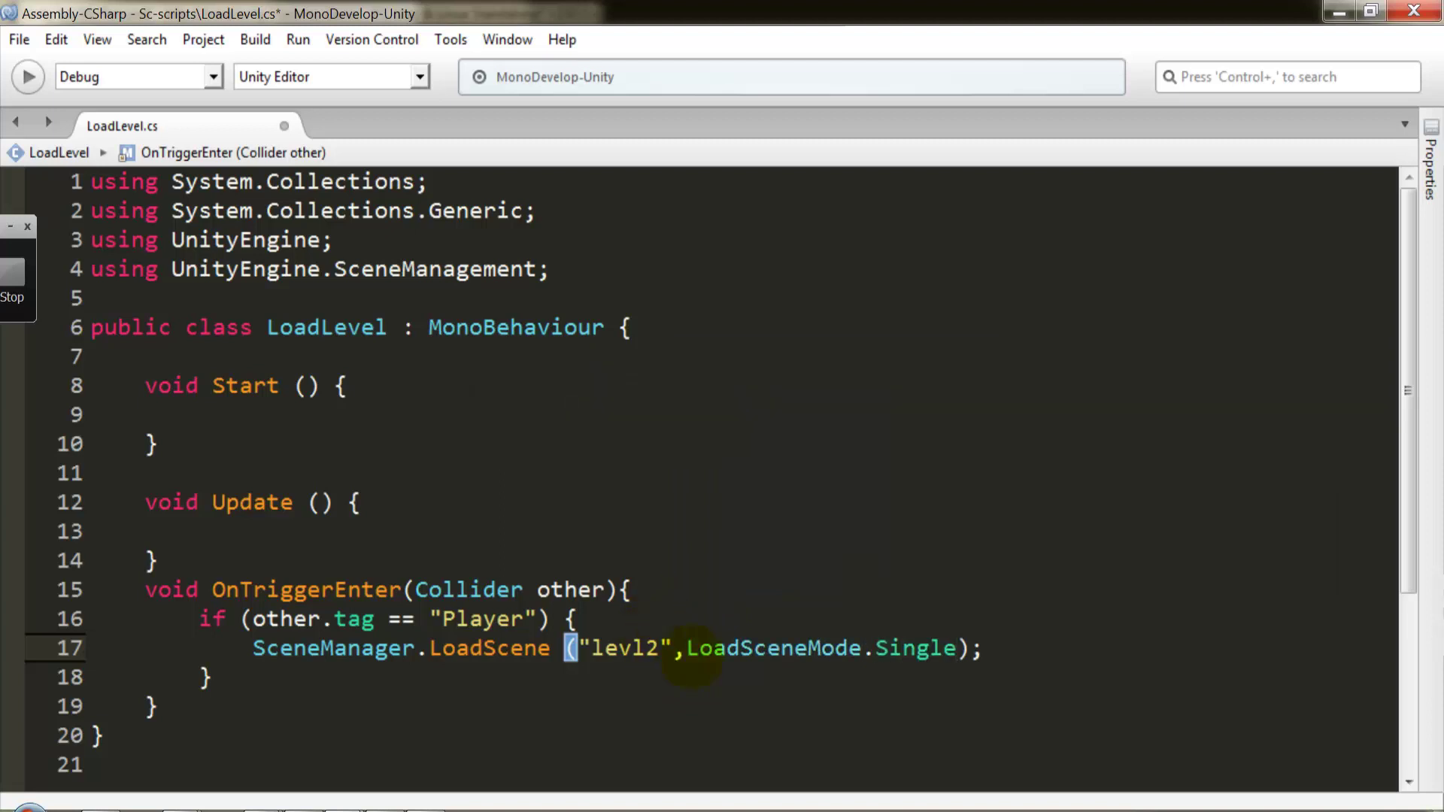
# Step: Correct the scene name to "level2" and save LoadLevel.cs
pyautogui.click(633, 651)
pyautogui.write('e')
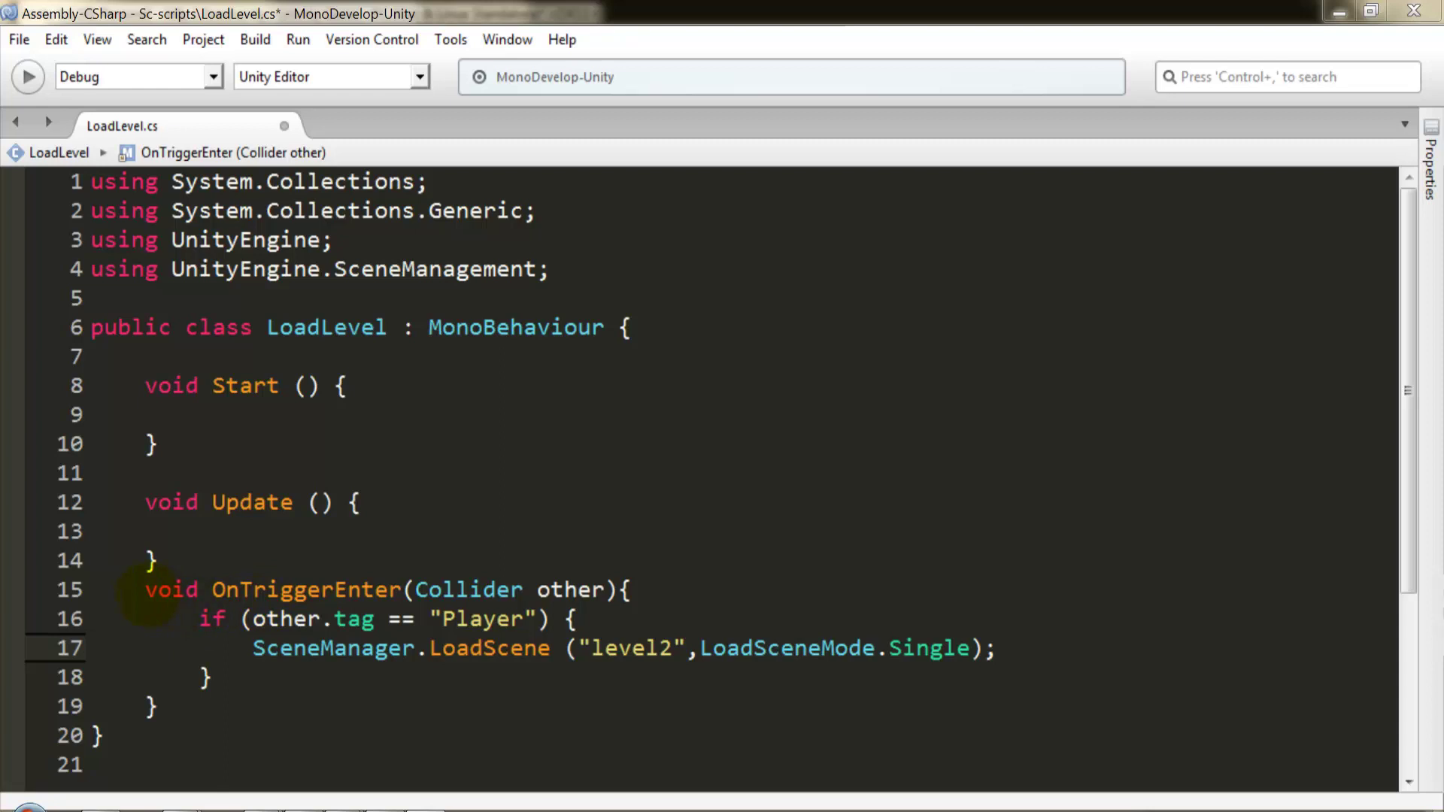
pyautogui.moveTo(146, 590); pyautogui.dragTo(186, 699)
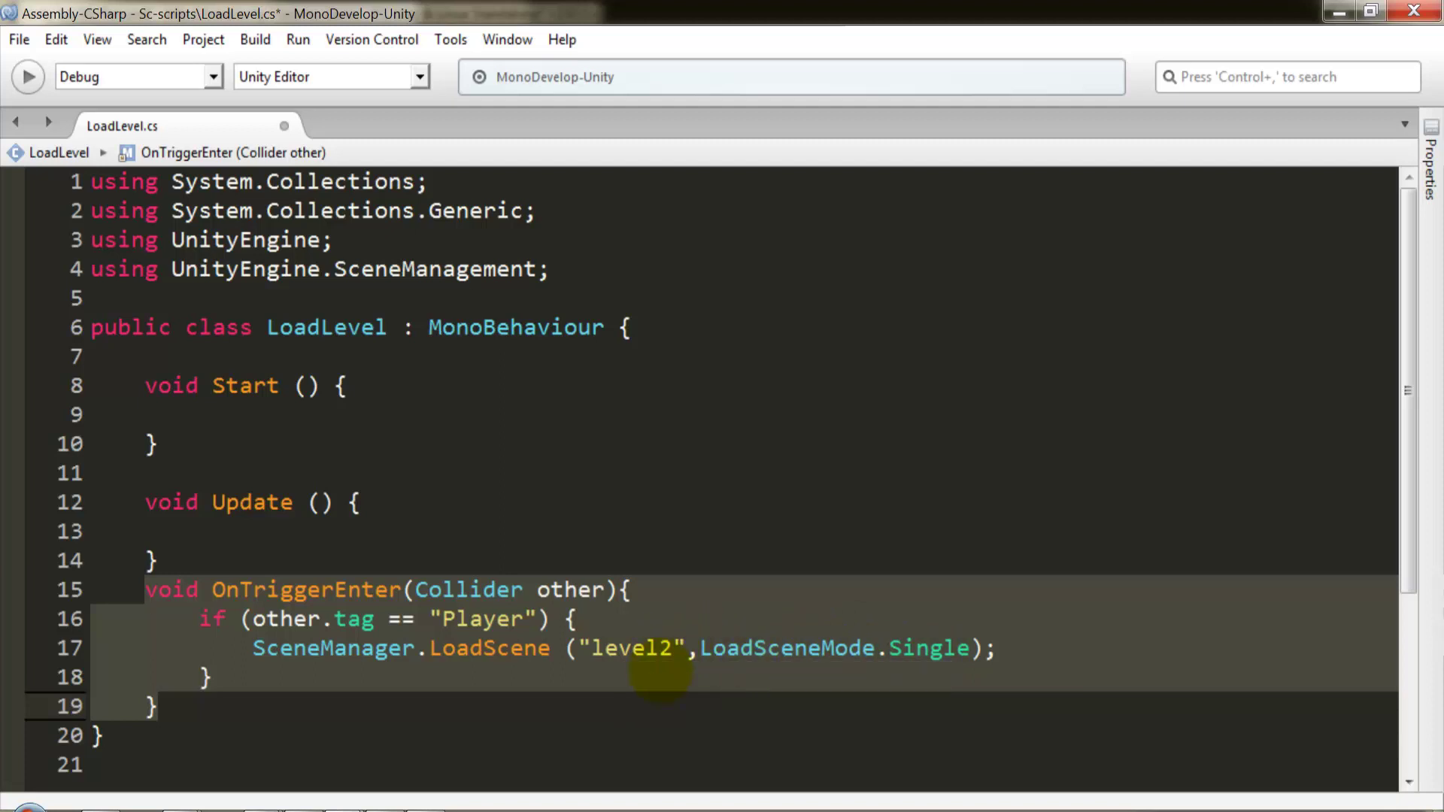
pyautogui.click(661, 674)
pyautogui.hotkey('ctrl', 's')
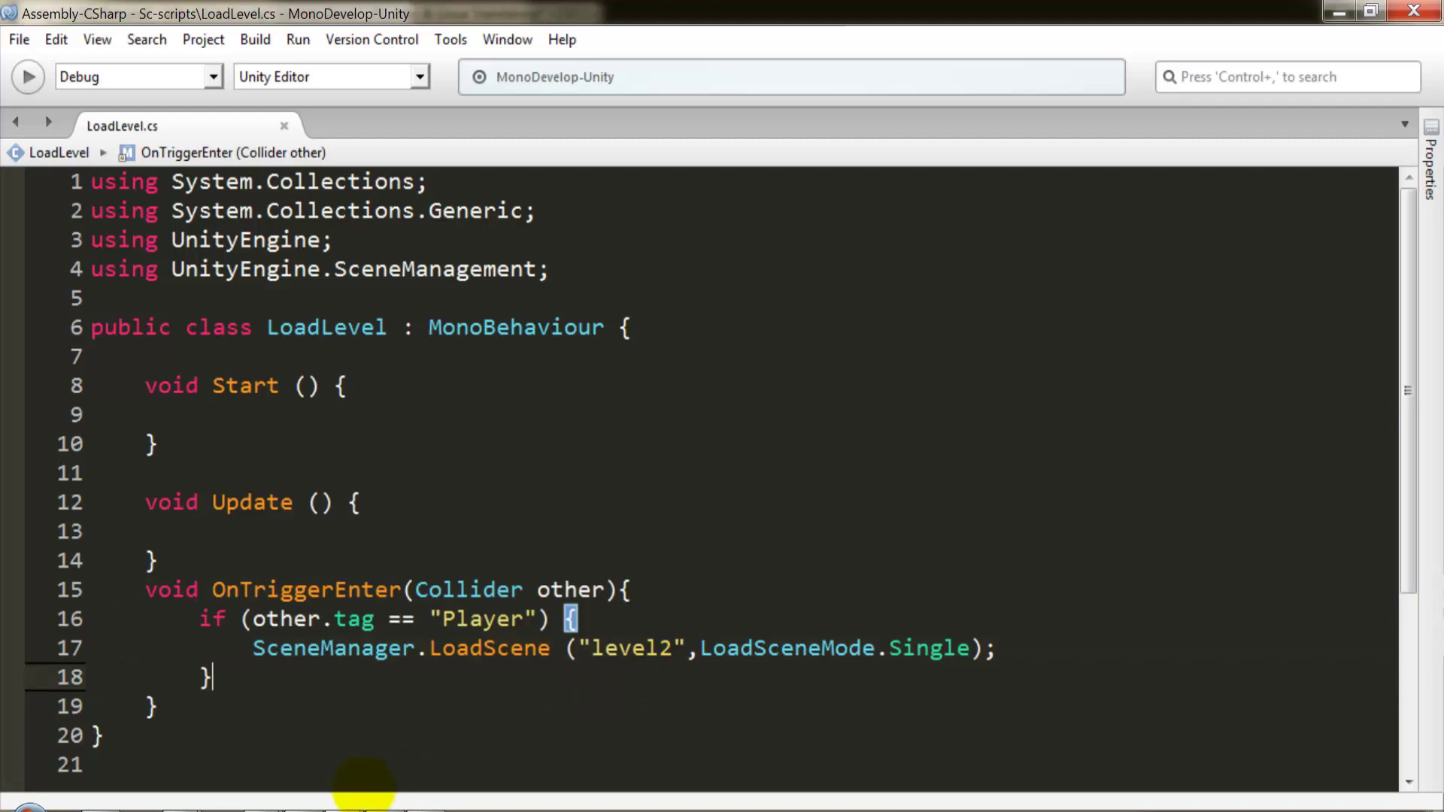
# Step: Rename the cube to 'Level Gate' and attach the LoadLevel script to it in the Inspector
pyautogui.moveTo(184, 803)
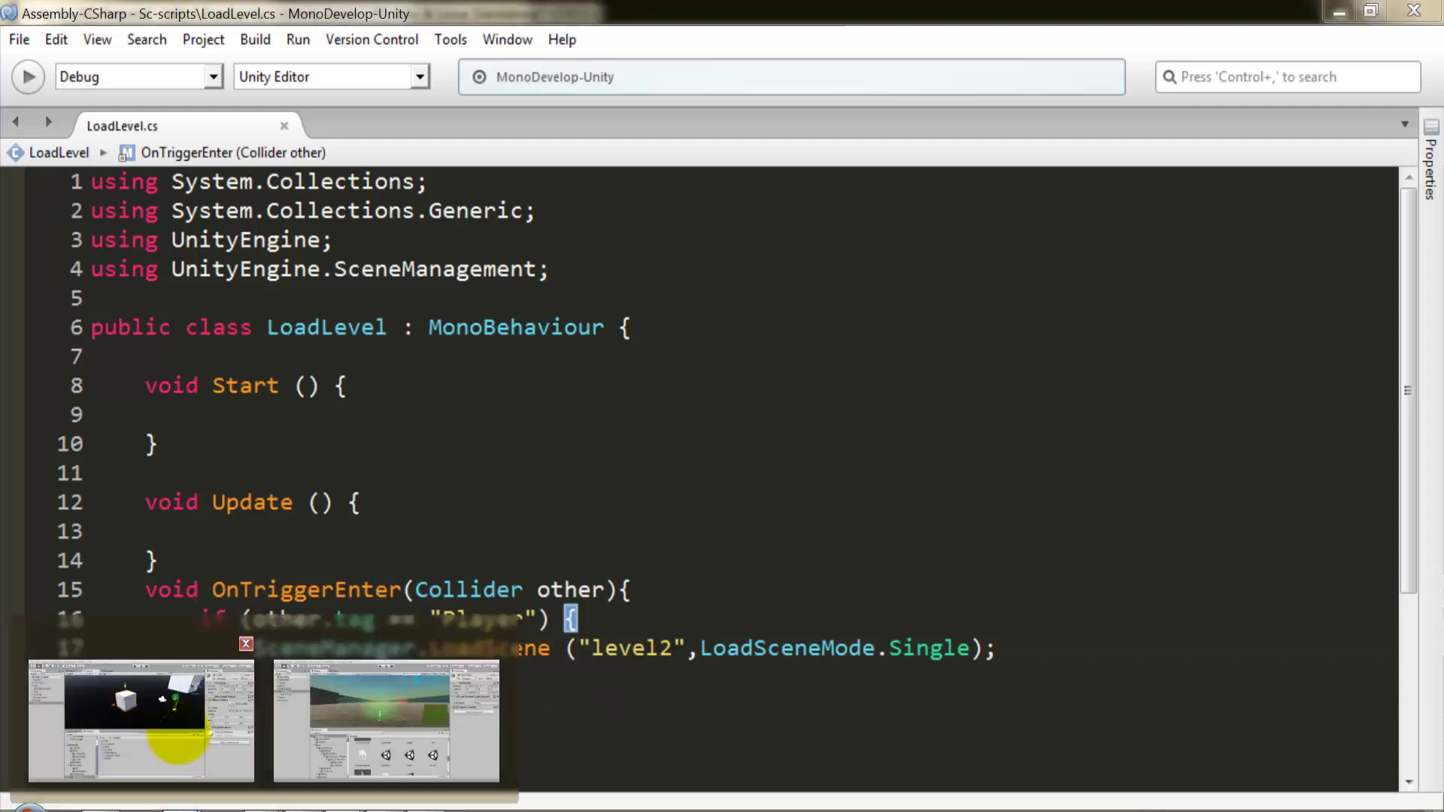
pyautogui.click(178, 742)
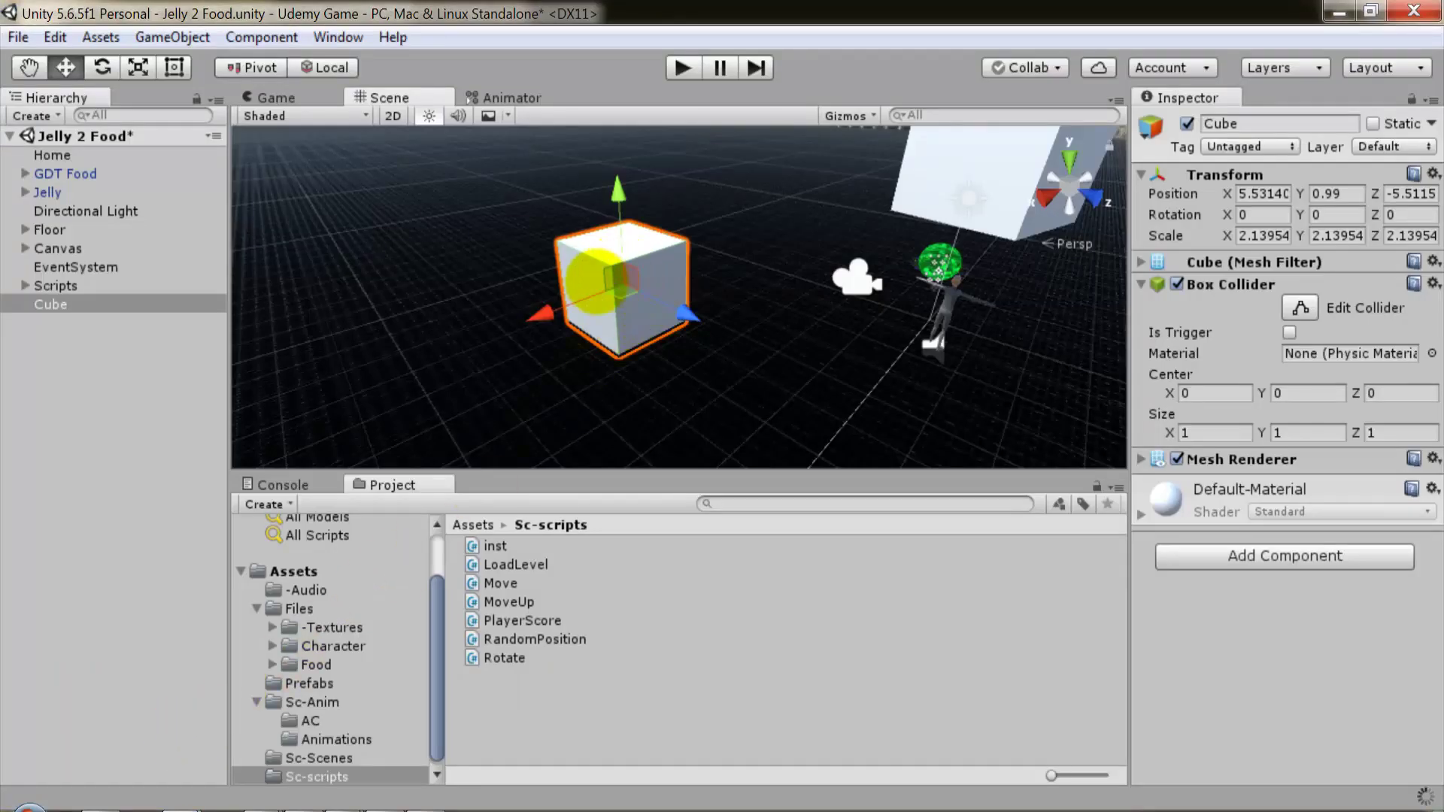
pyautogui.click(62, 305)
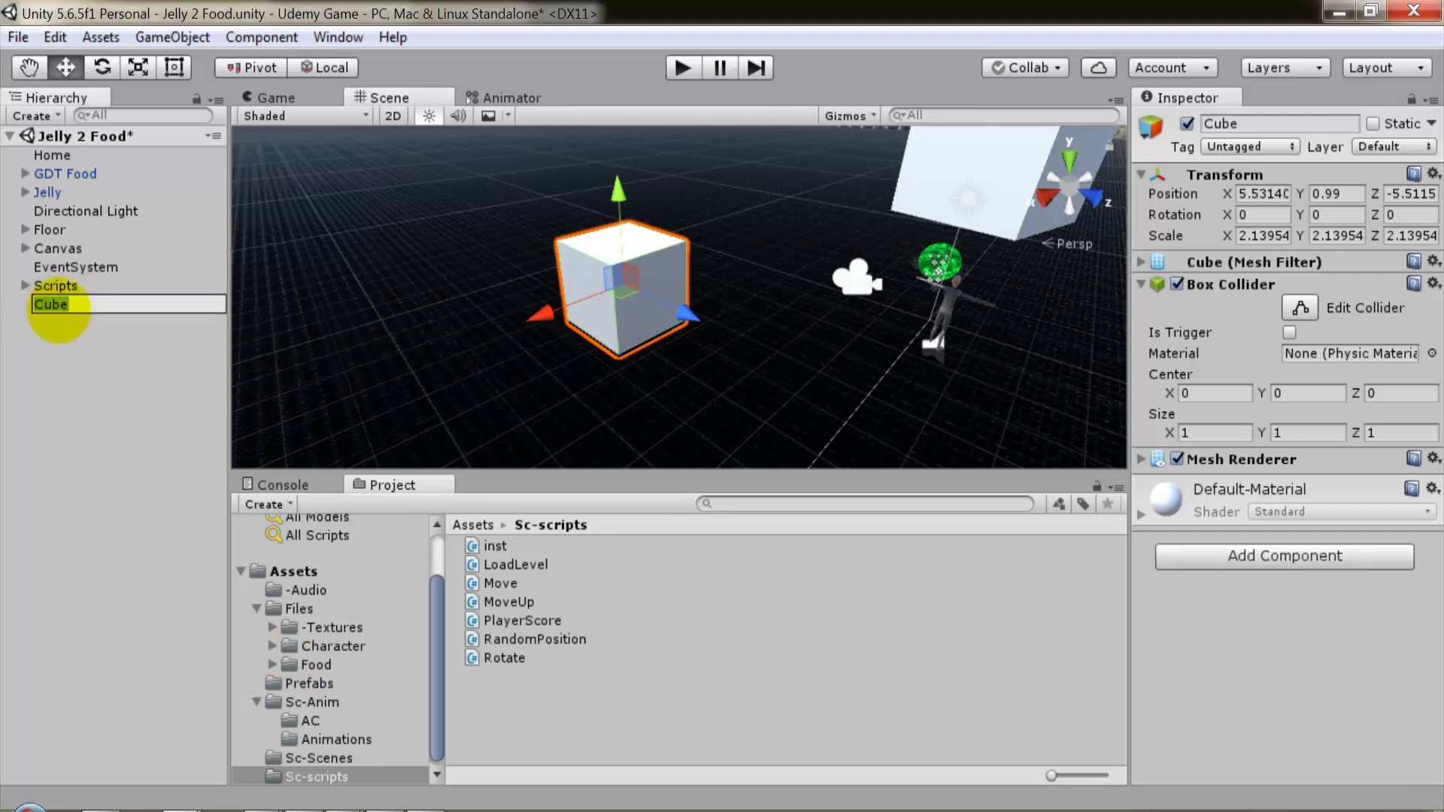
pyautogui.write('Level')
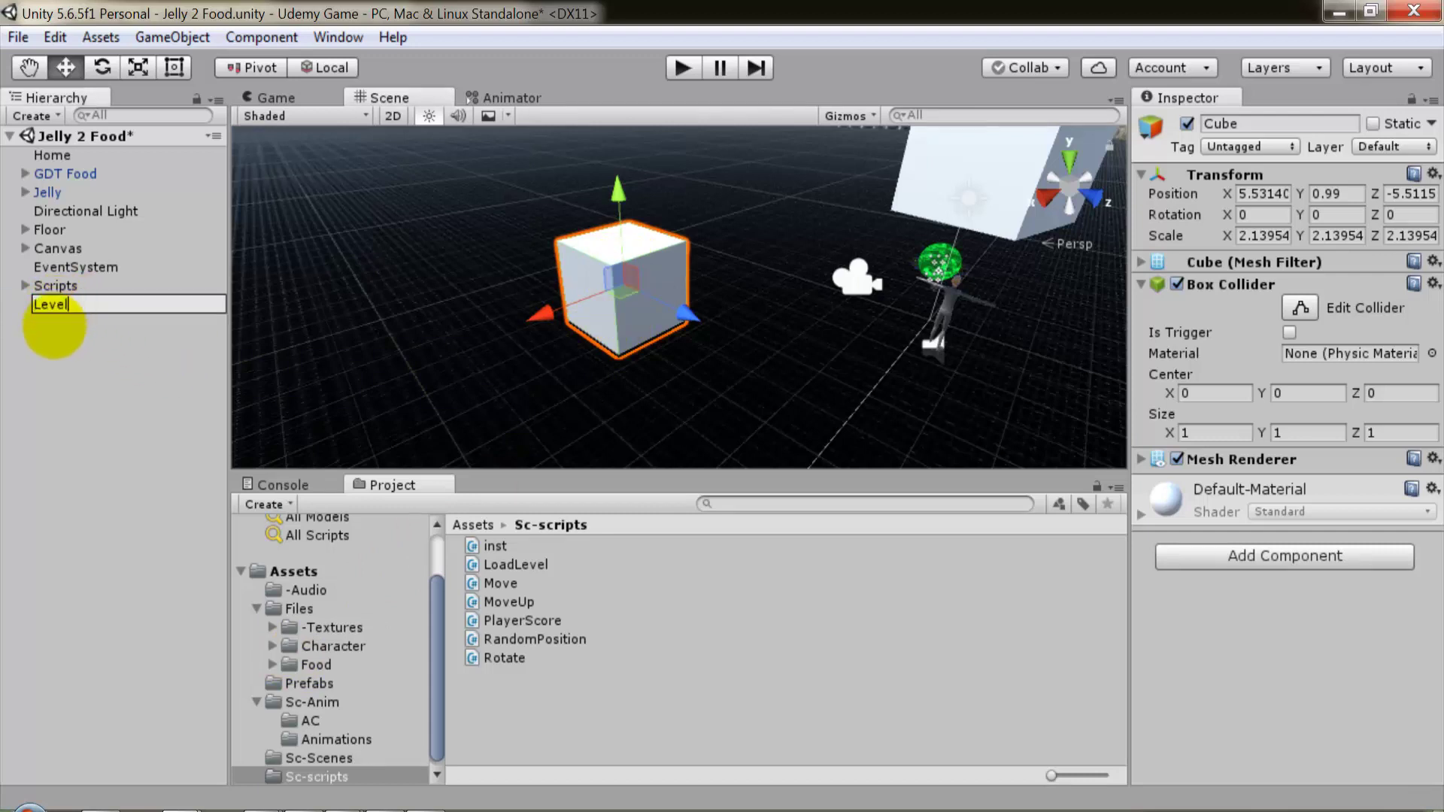
pyautogui.write(' Gate')
pyautogui.click(524, 564)
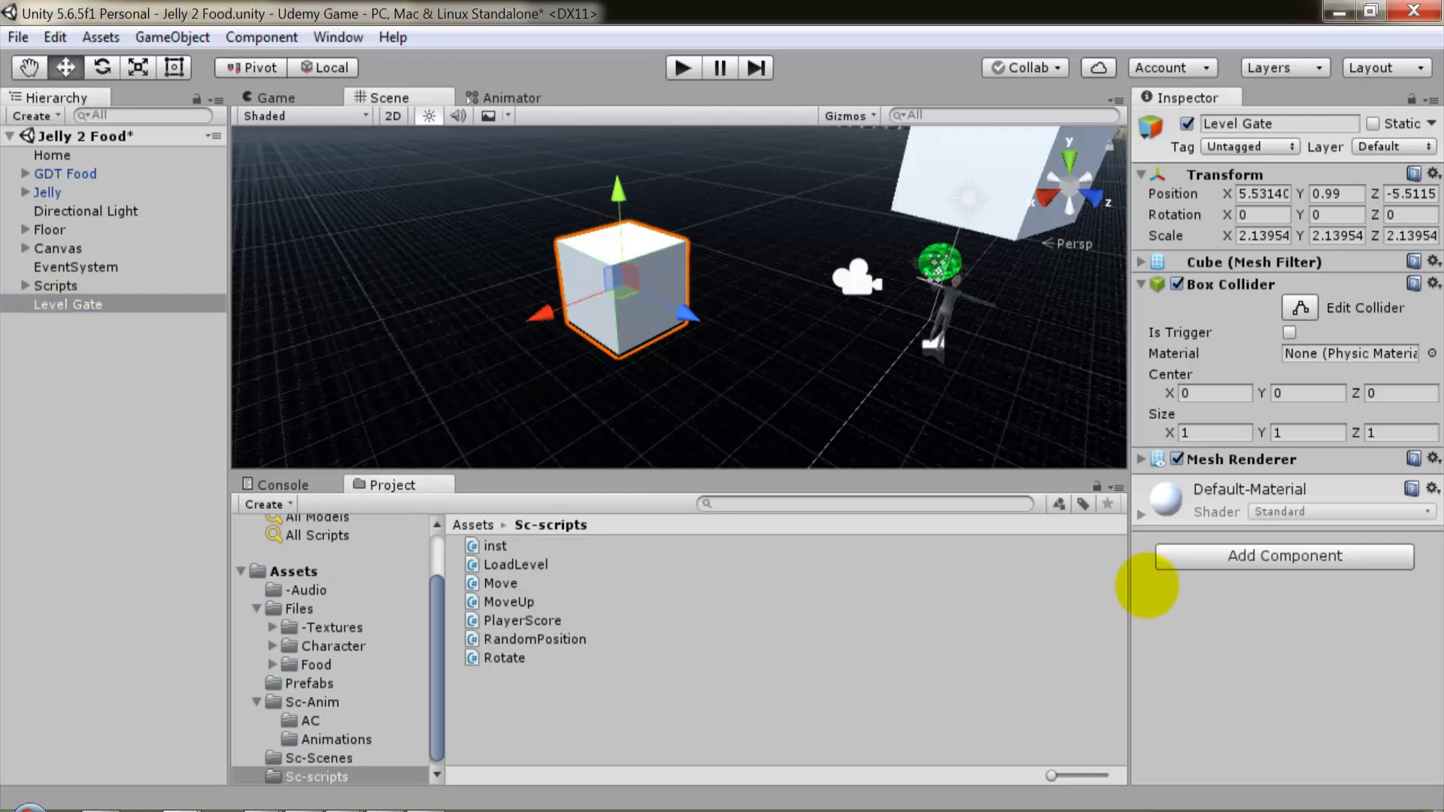
pyautogui.moveTo(524, 564); pyautogui.dragTo(1218, 612)
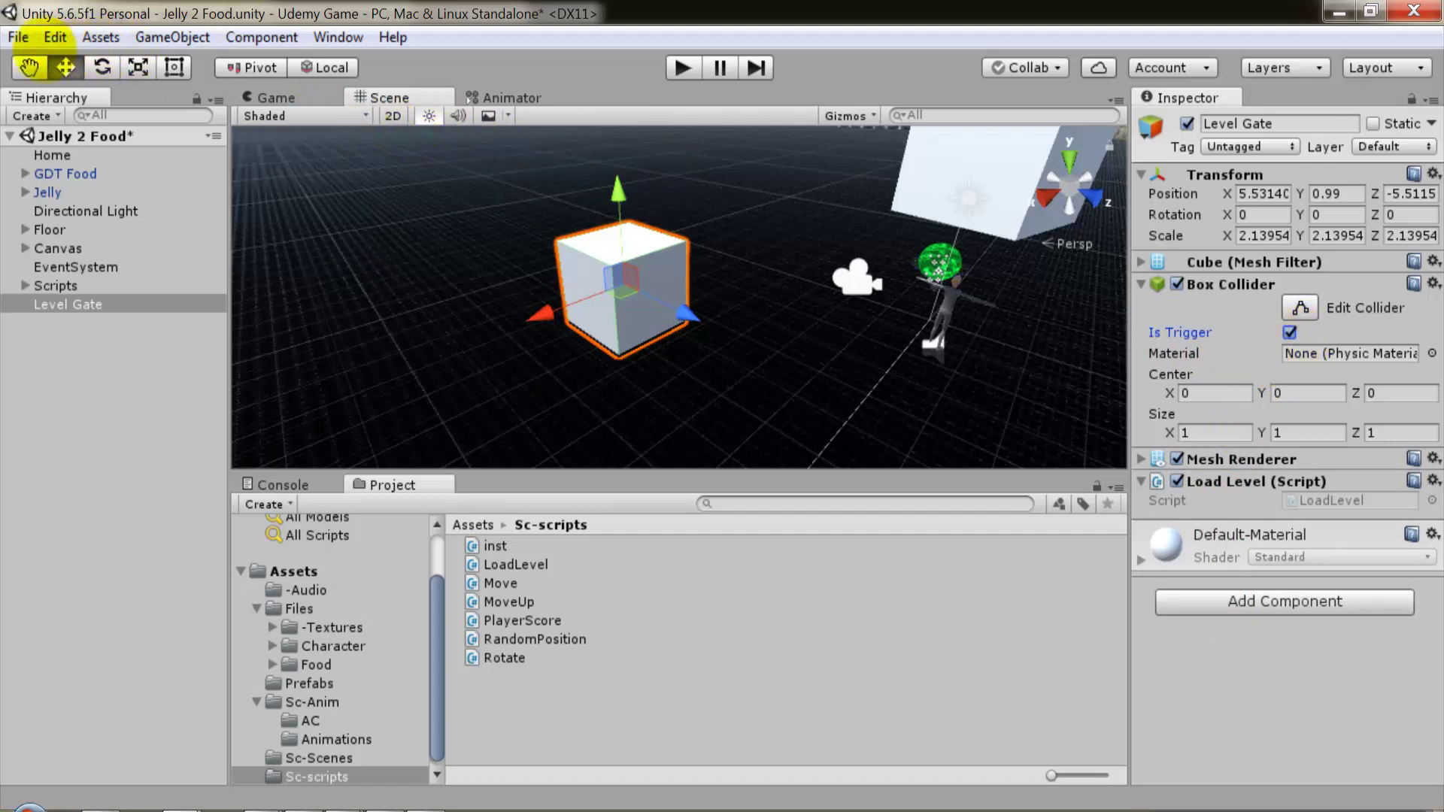
# Step: Add level2 from Sc-Scenes to Scenes In Build, then enter Play mode
pyautogui.click(18, 37)
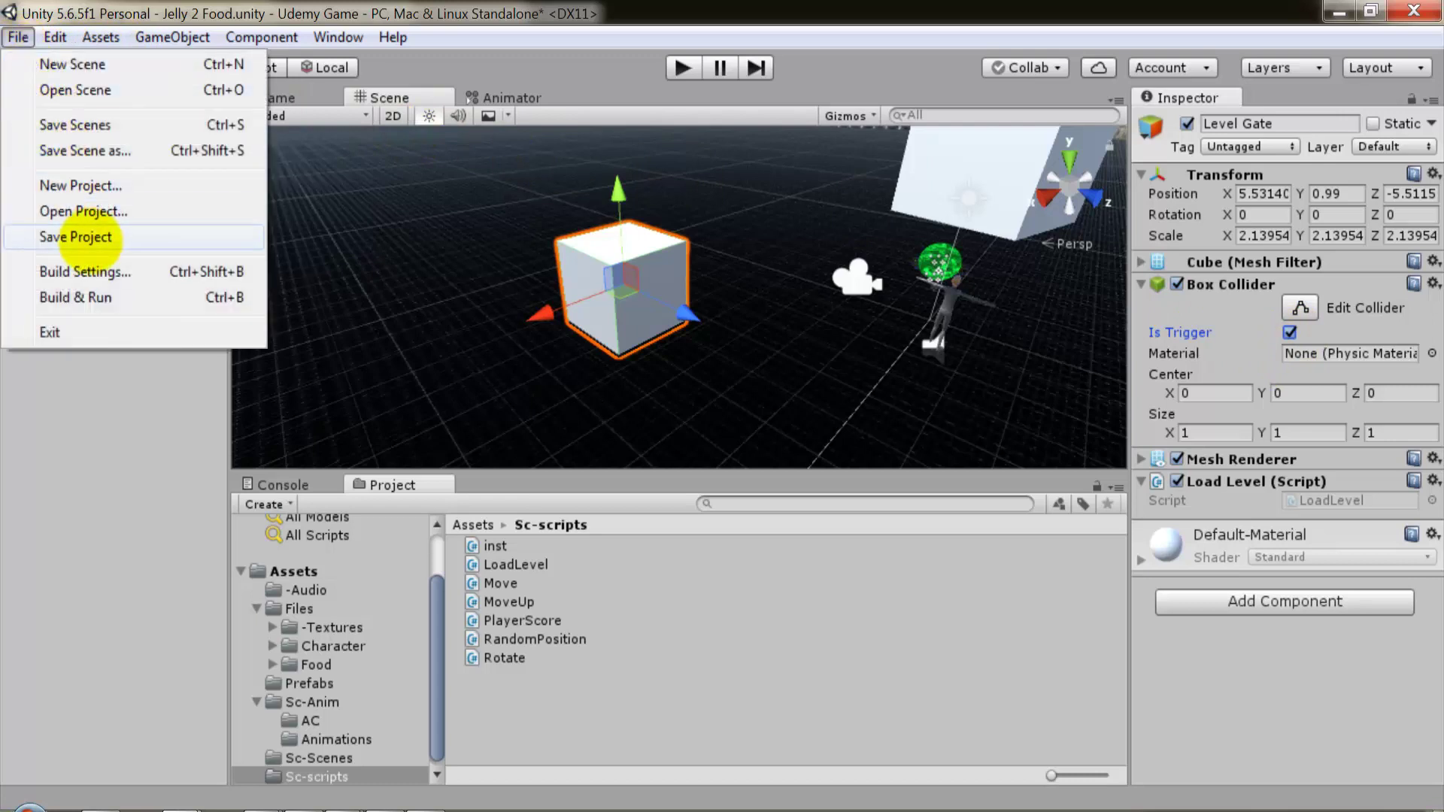
pyautogui.click(84, 272)
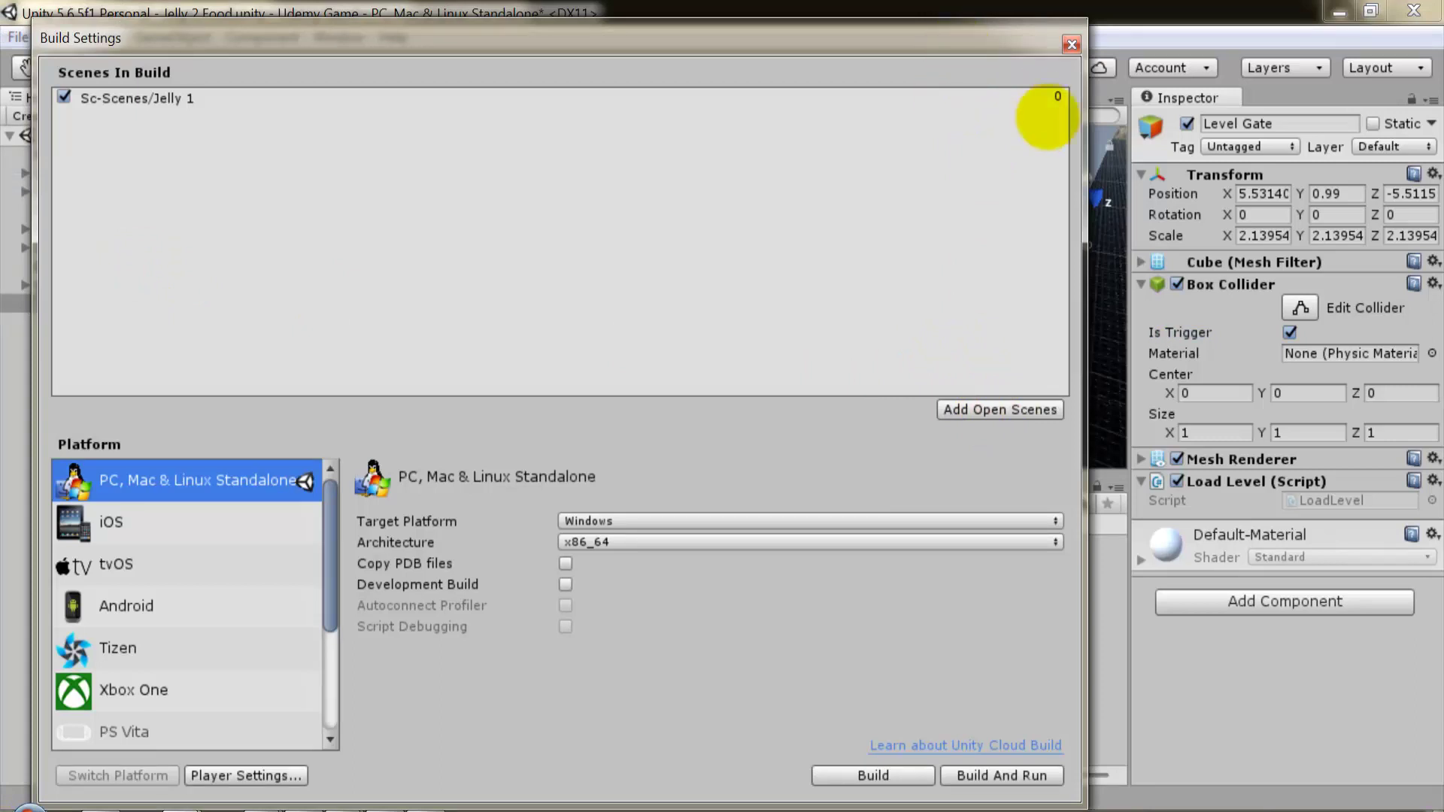
pyautogui.moveTo(1082, 120); pyautogui.dragTo(568, 205)
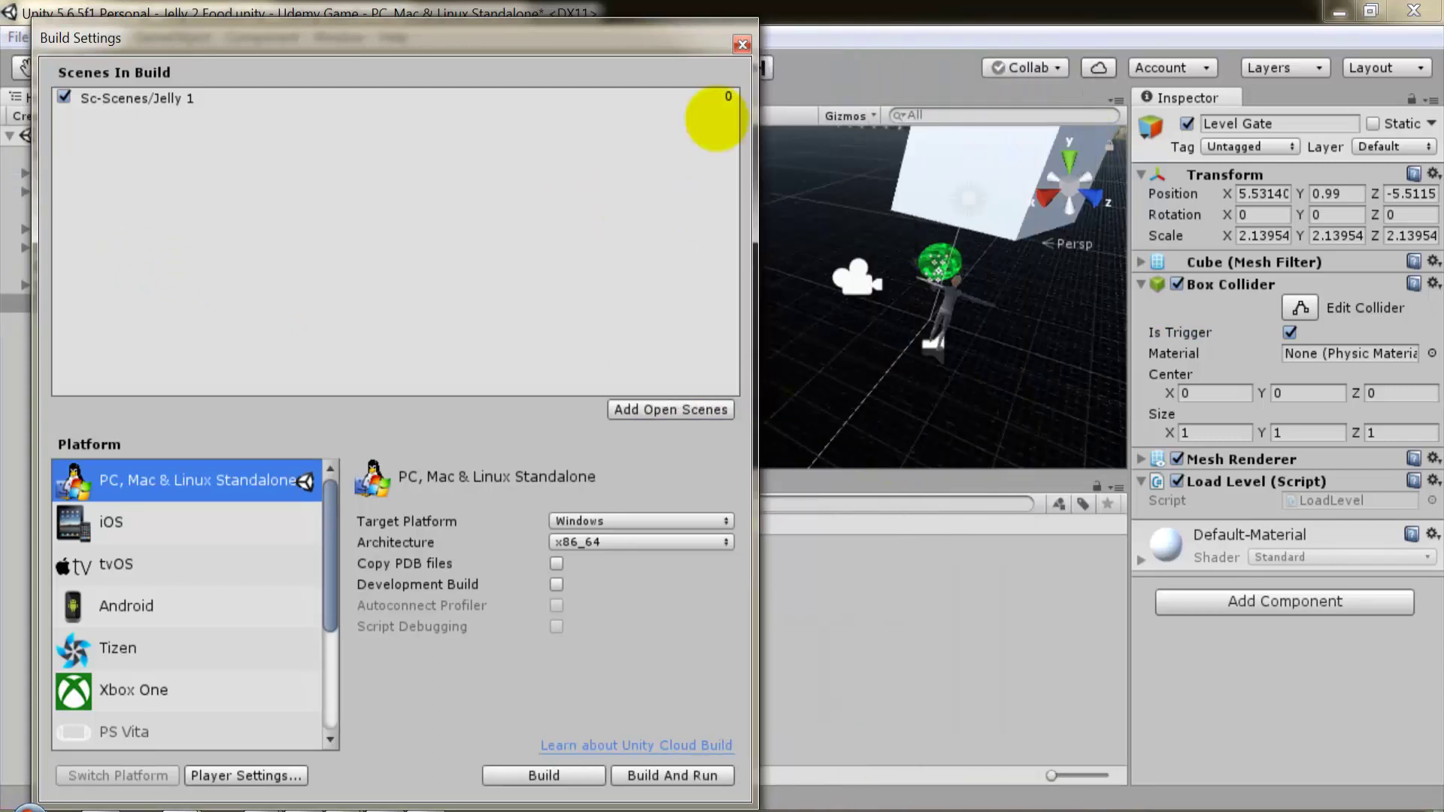
pyautogui.moveTo(656, 34)
pyautogui.mouseDown()
pyautogui.moveTo(1258, 54)
pyautogui.moveTo(1242, 70)
pyautogui.mouseUp()
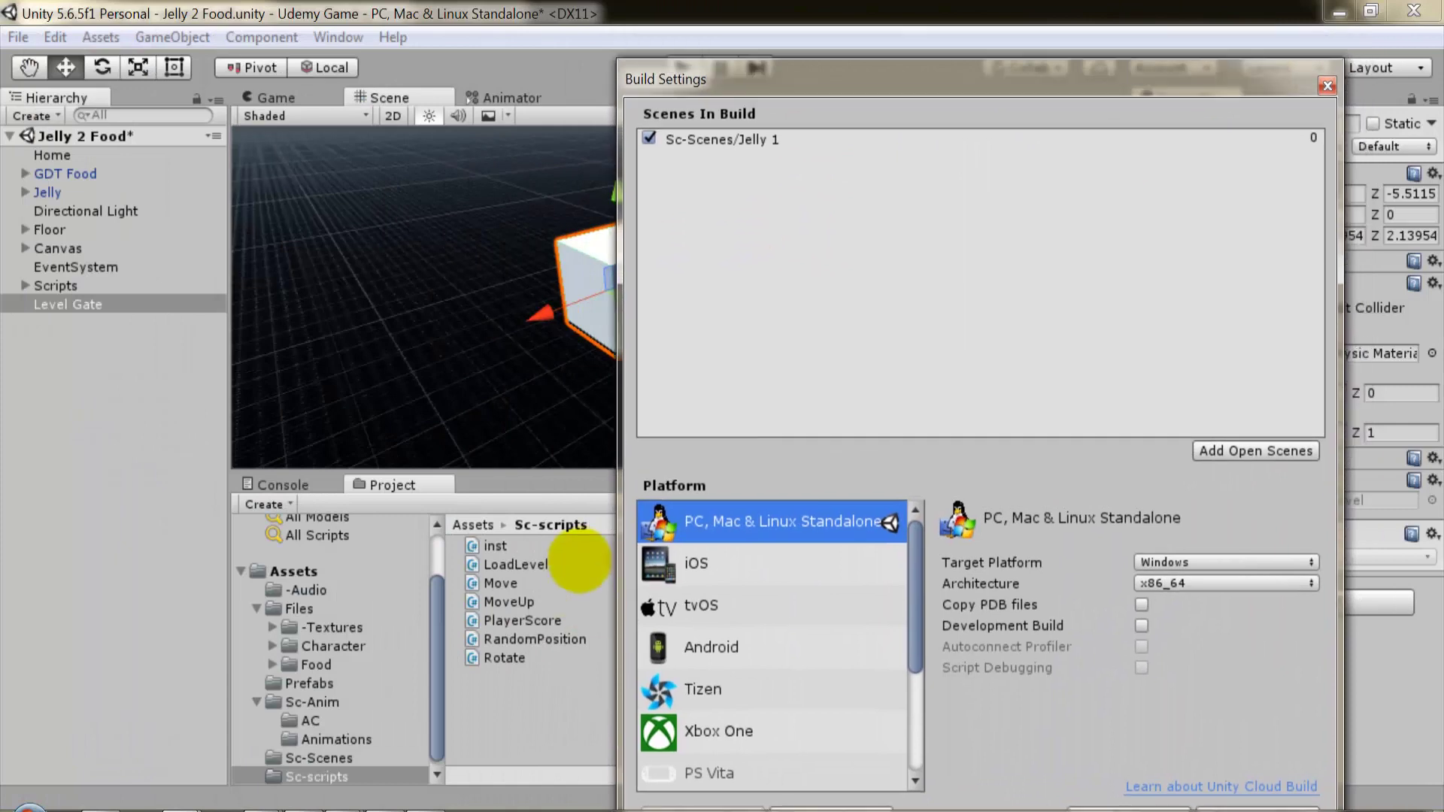
pyautogui.click(472, 524)
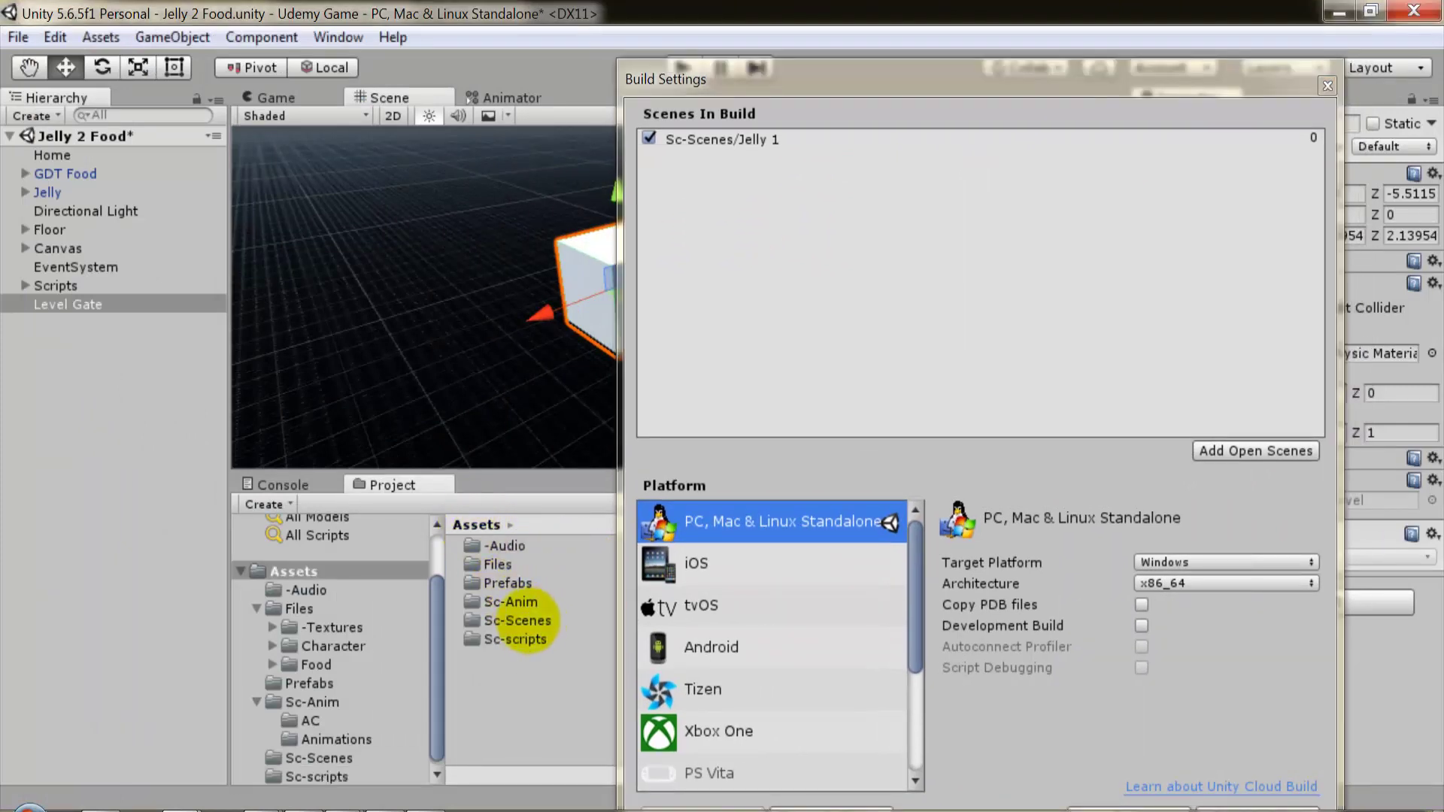
pyautogui.doubleClick(518, 619)
pyautogui.moveTo(512, 585); pyautogui.dragTo(872, 274)
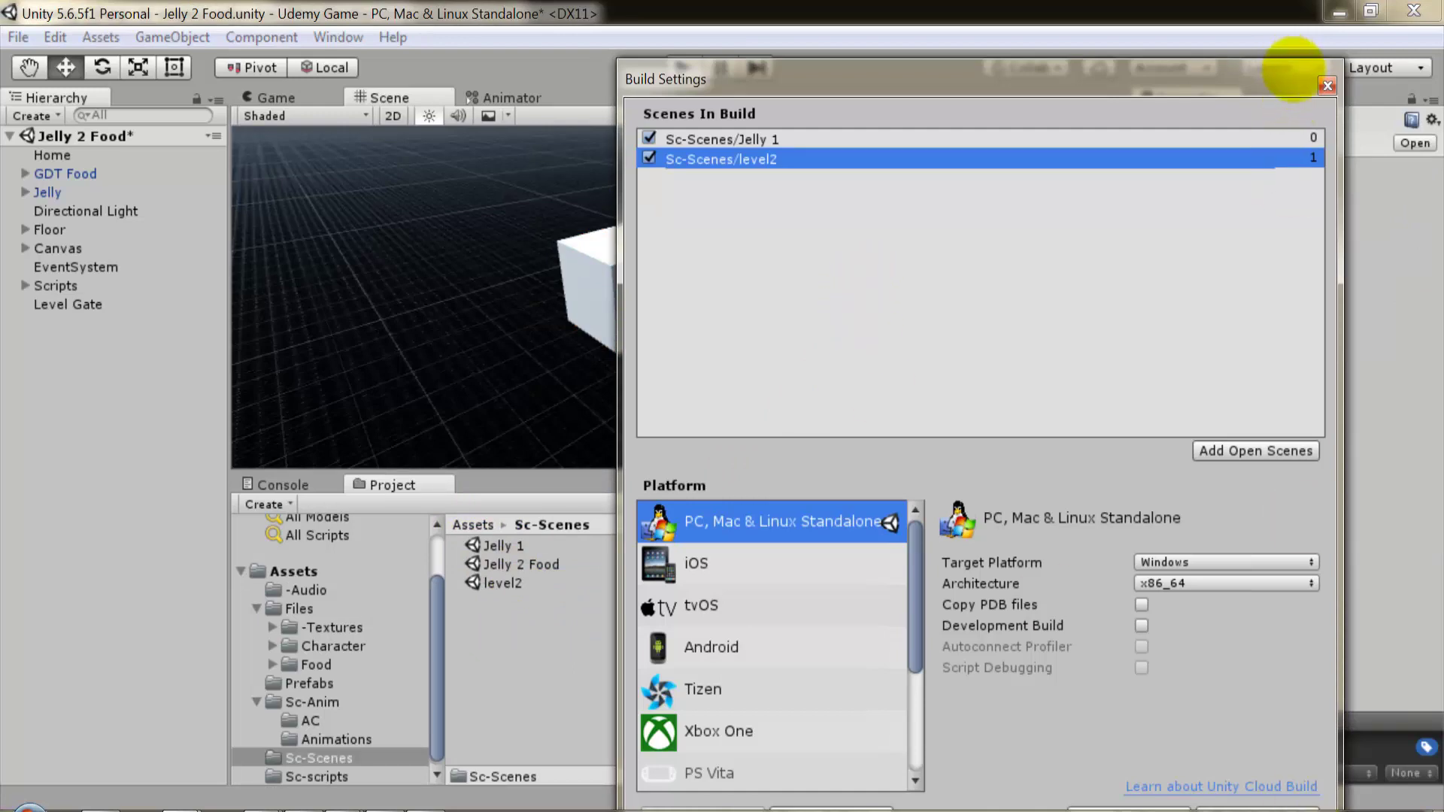
pyautogui.click(1327, 85)
pyautogui.click(682, 68)
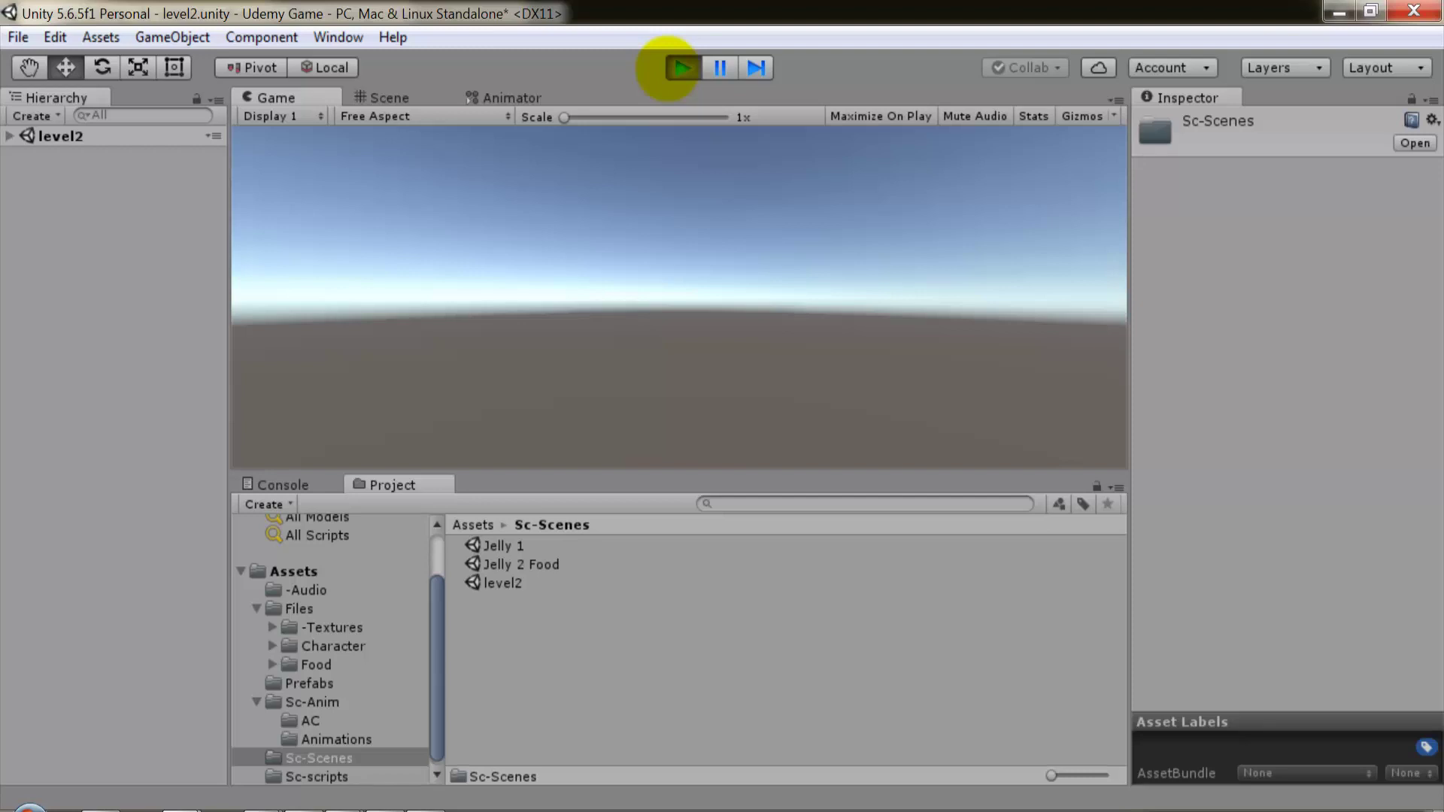
# Step: Stop Play mode and bring up LoadLevel from Sc-scripts in MonoDevelop
pyautogui.click(680, 69)
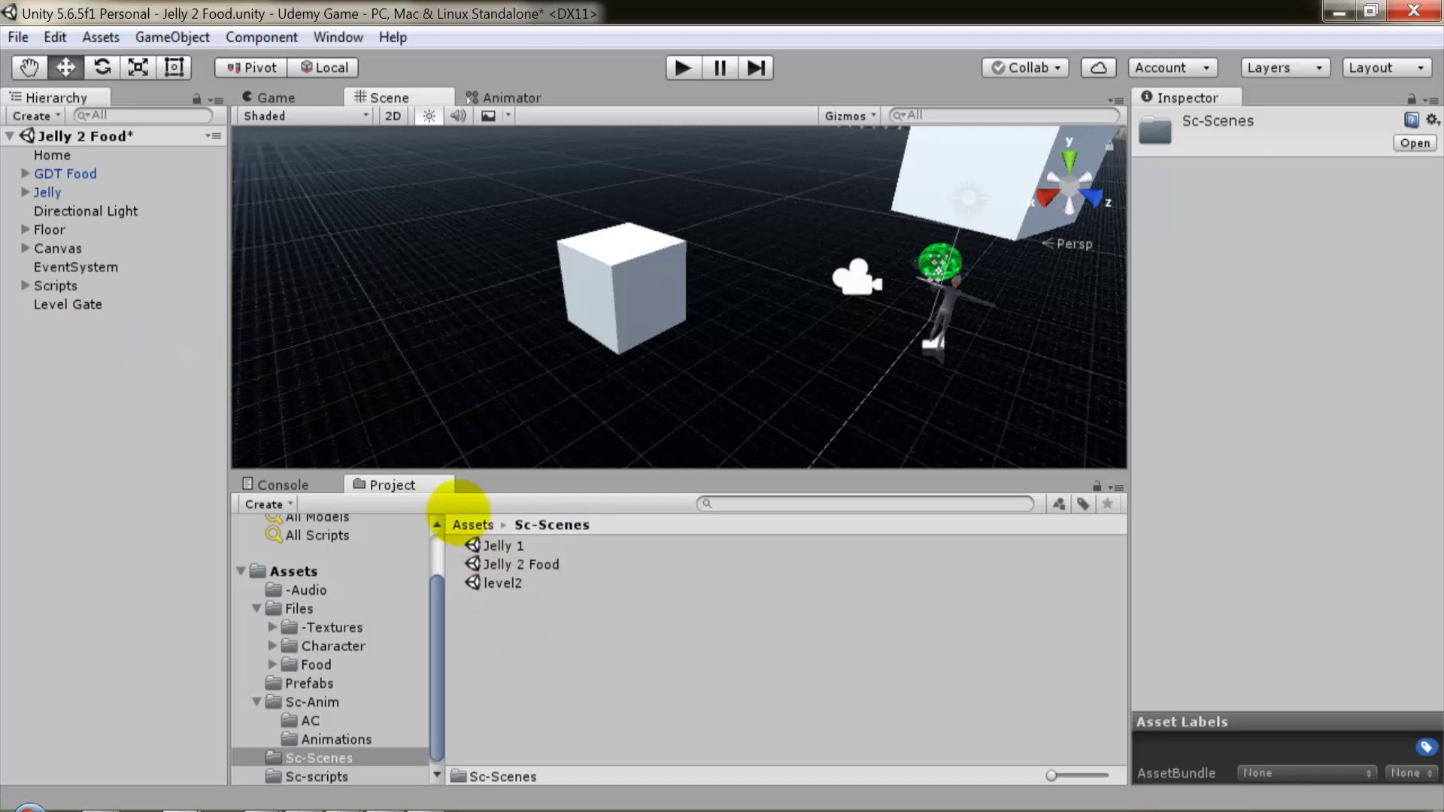
pyautogui.click(472, 525)
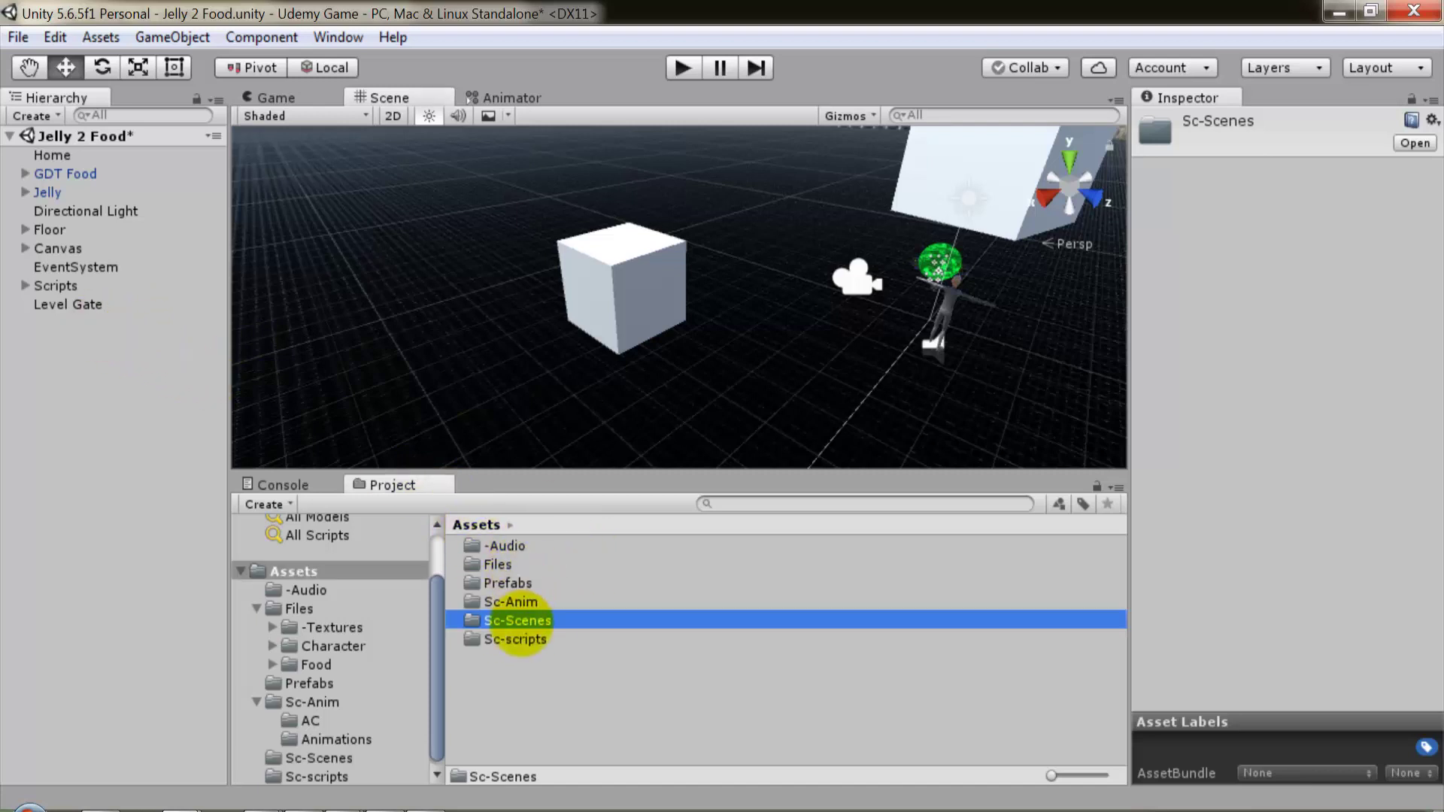
pyautogui.click(511, 639)
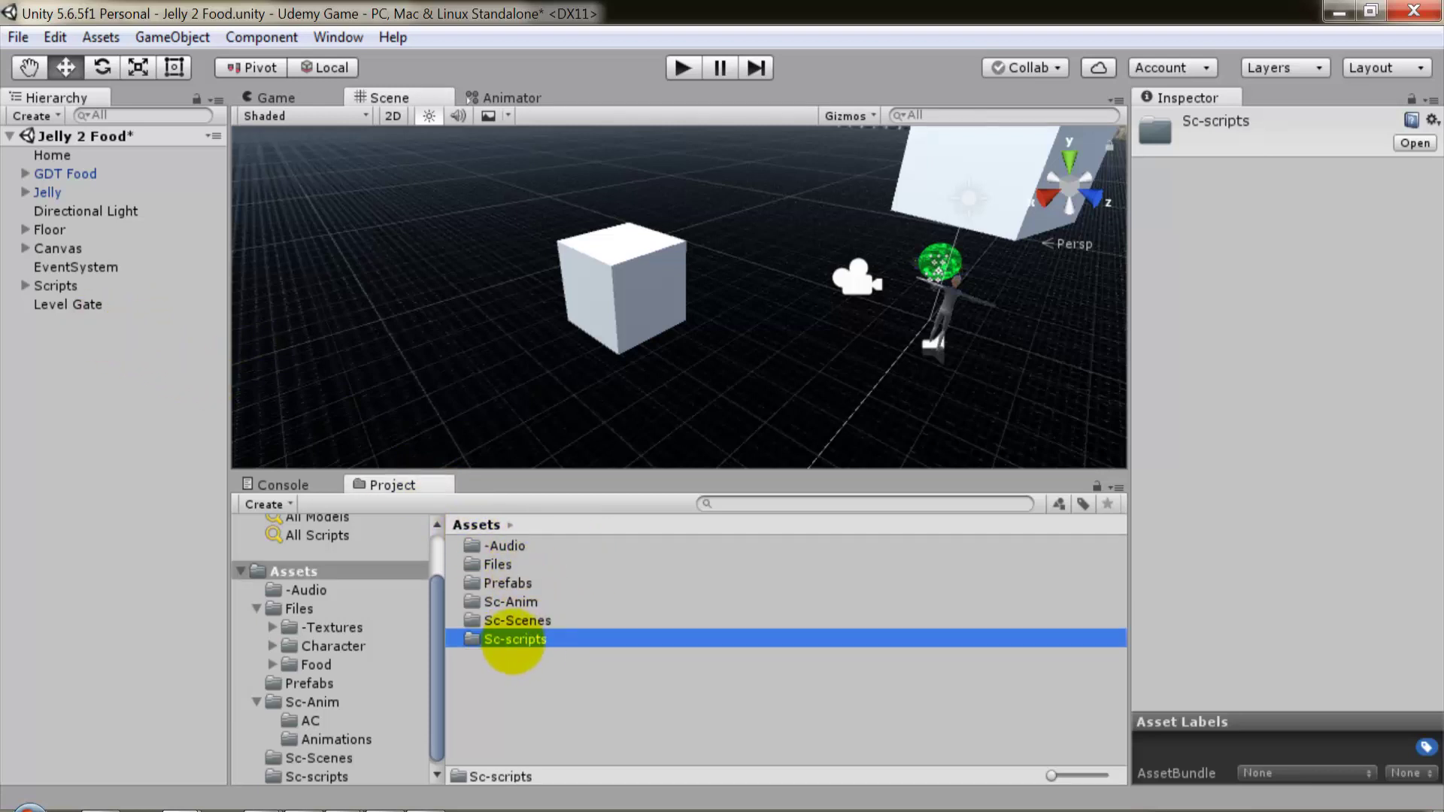
pyautogui.doubleClick(511, 639)
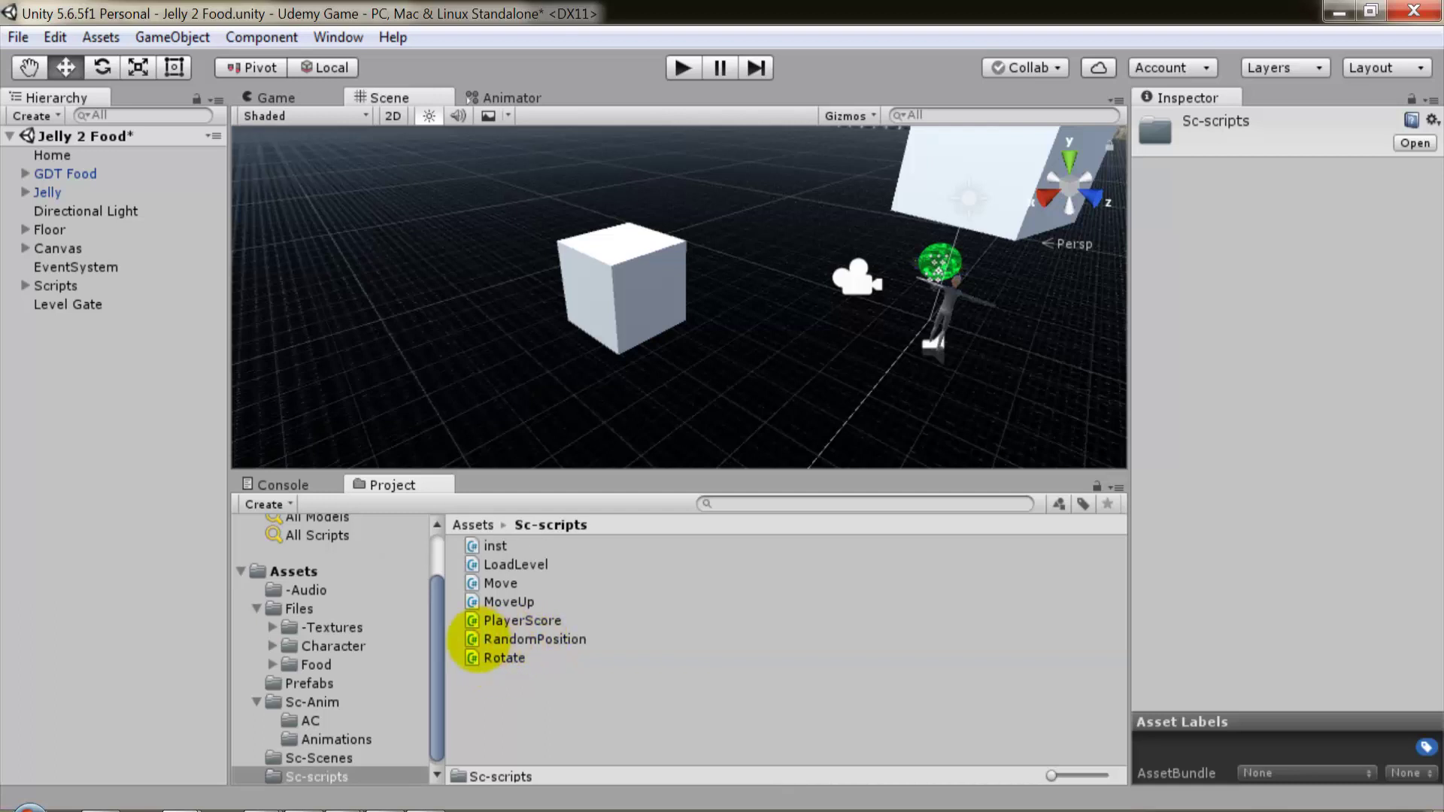
pyautogui.click(512, 566)
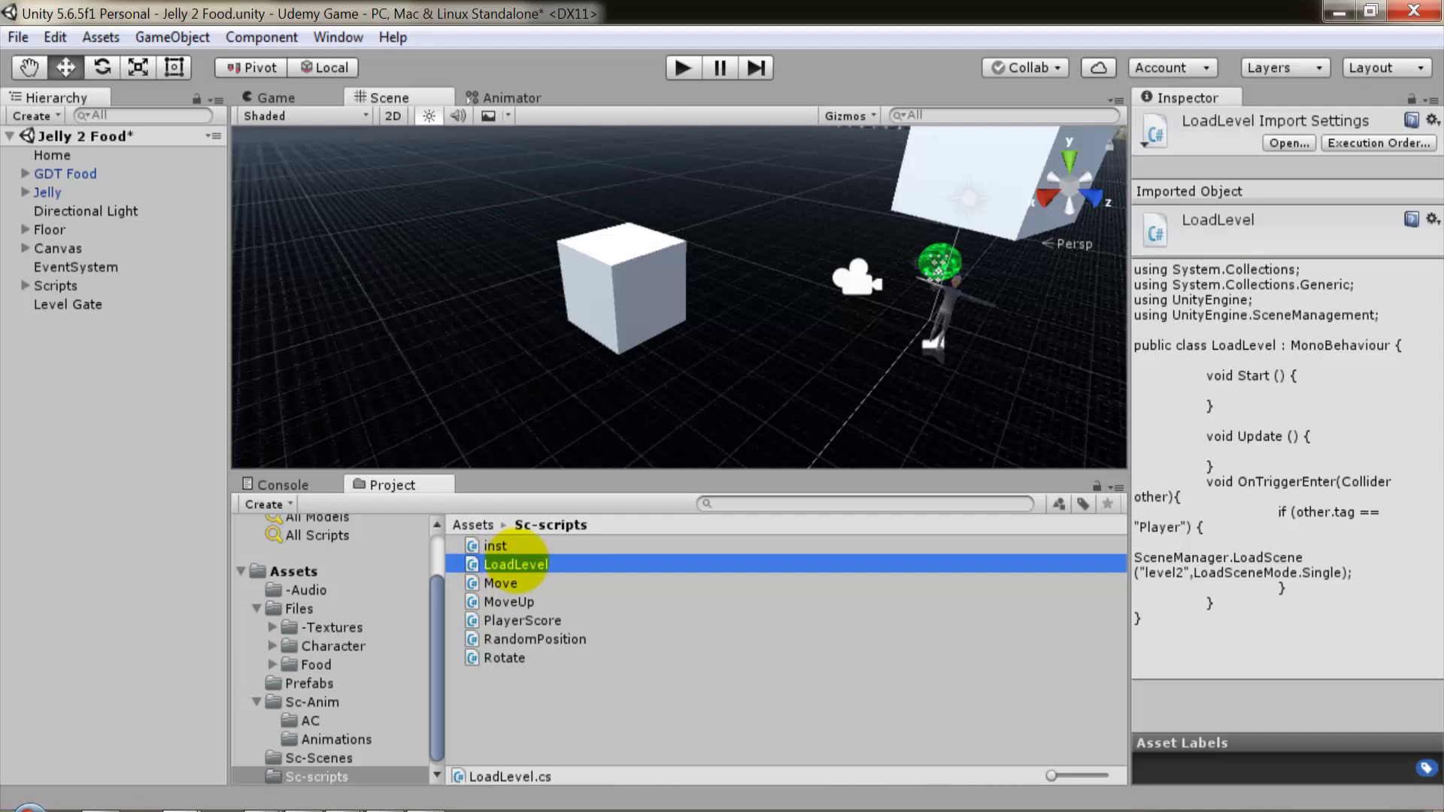
pyautogui.click(306, 730)
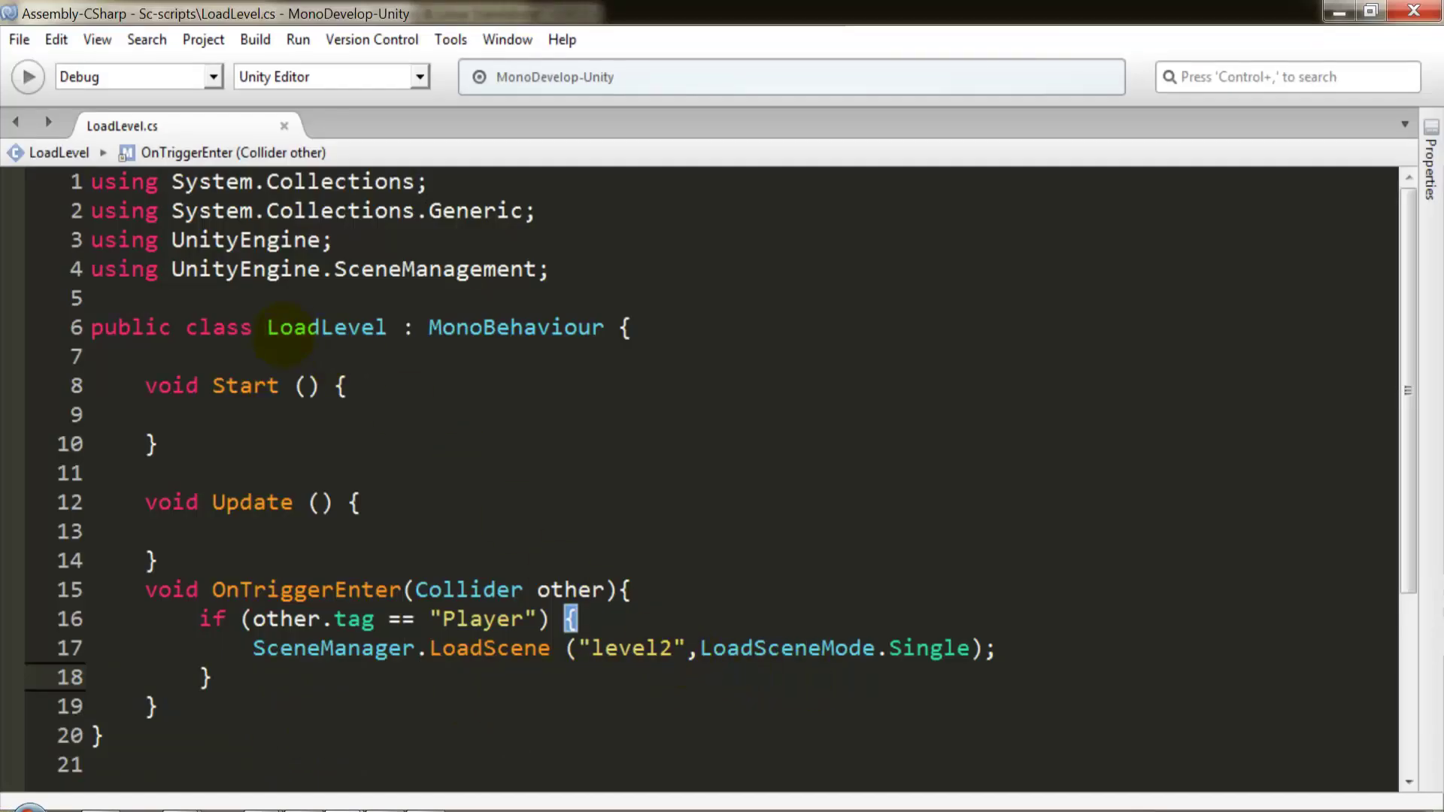
# Step: Declare 'public string level;' and use level instead of "level2" in LoadScene
pyautogui.click(279, 356)
pyautogui.write('public')
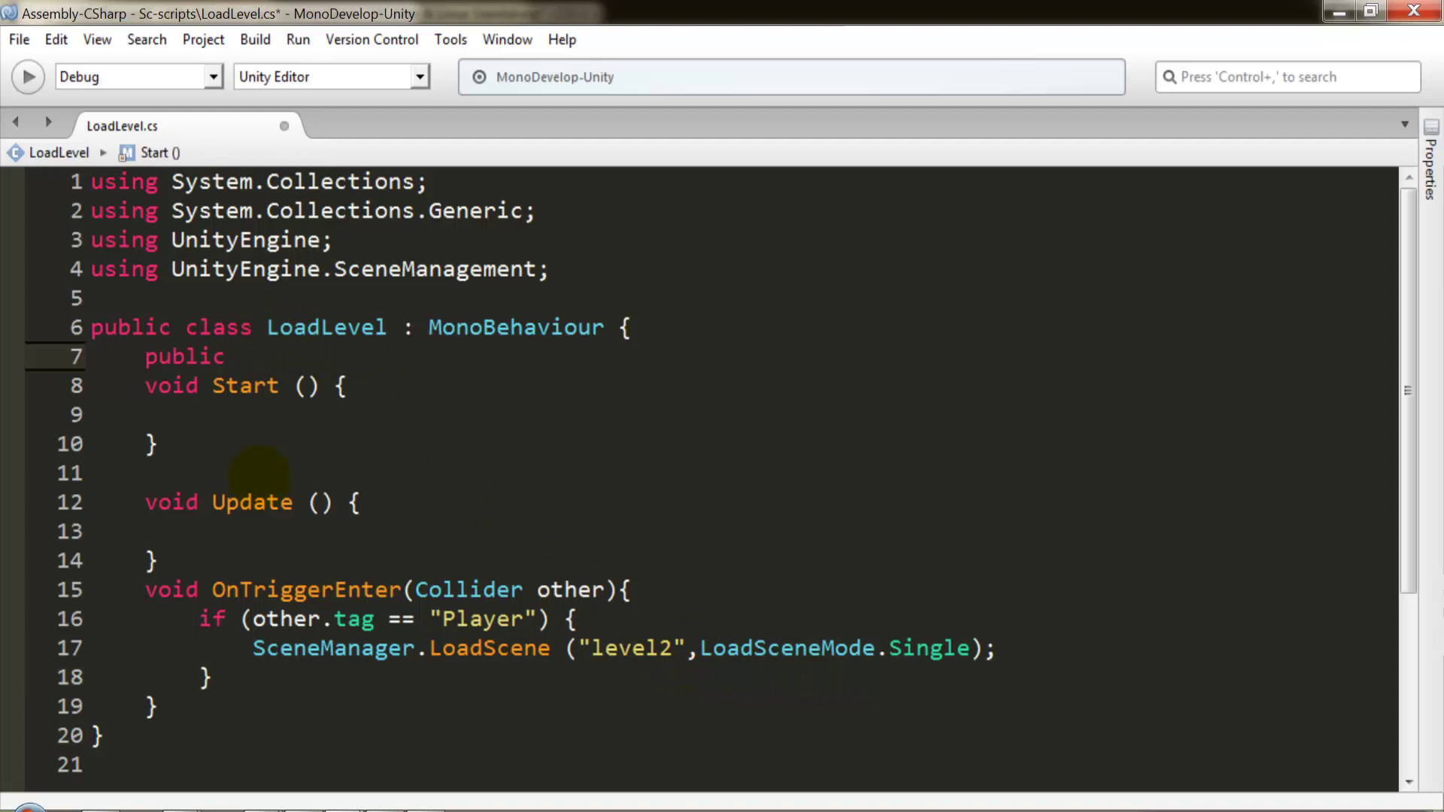
pyautogui.write(' s')
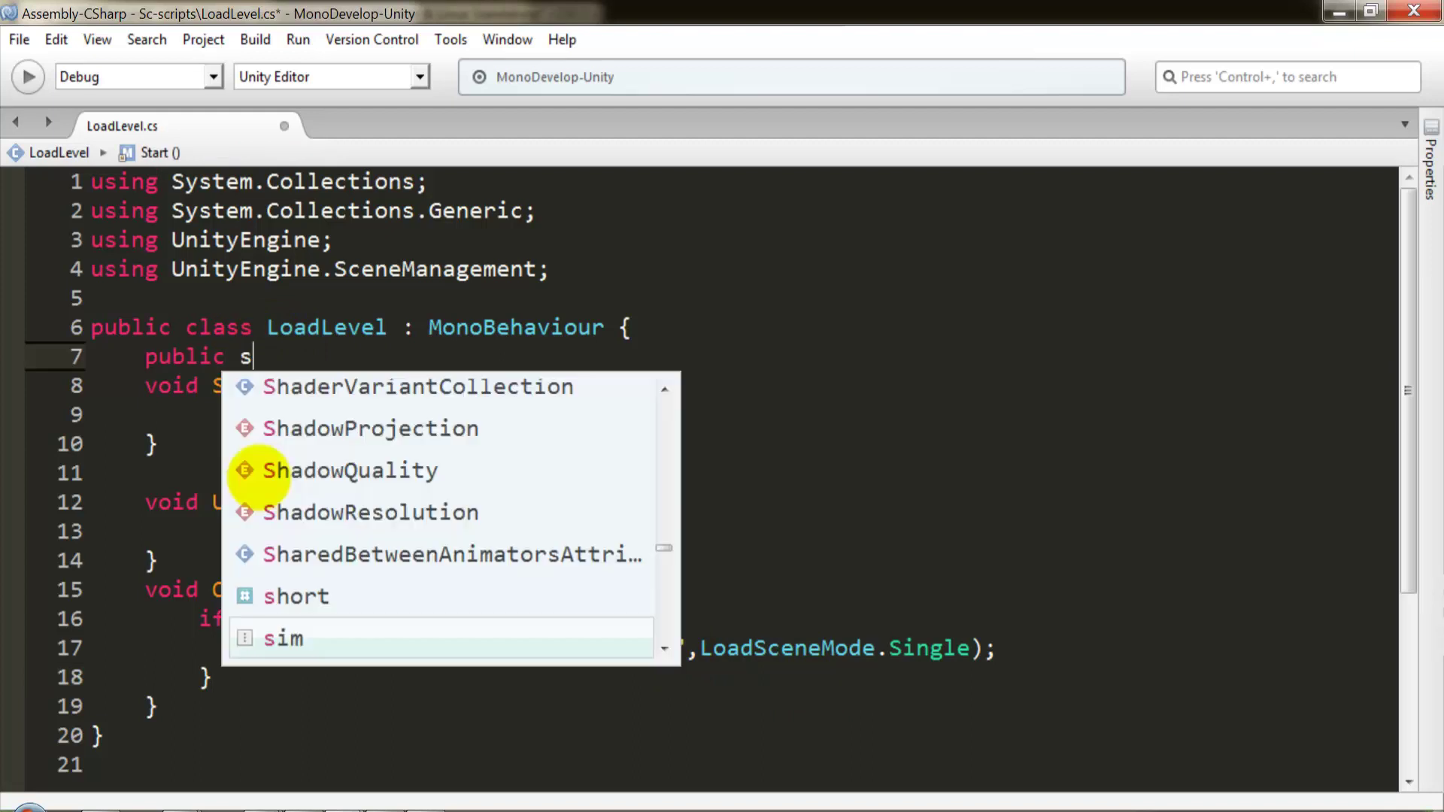
pyautogui.write('tring Level')
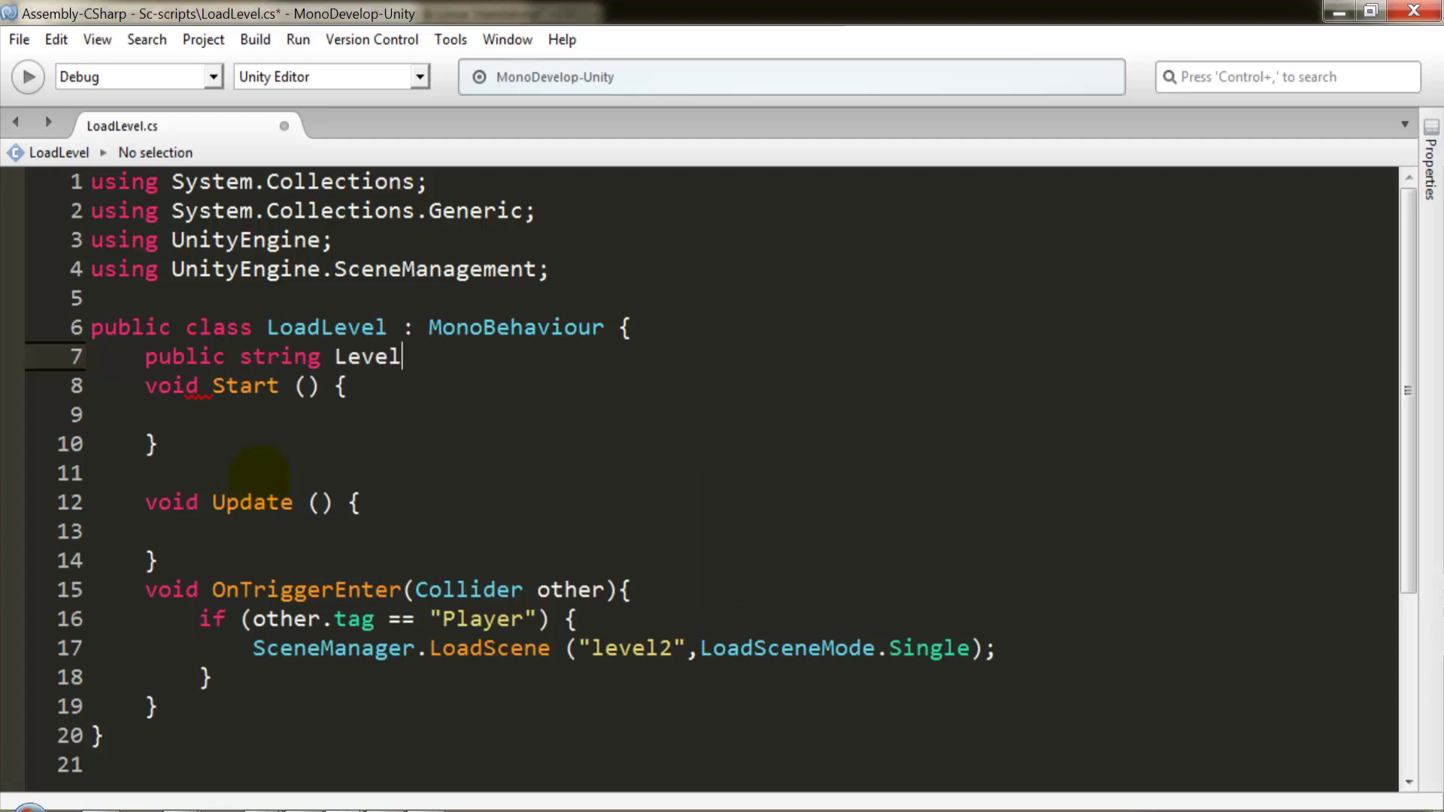
pyautogui.press('BackSpace')
pyautogui.press('BackSpace')
pyautogui.press('BackSpace')
pyautogui.write('level;')
pyautogui.doubleClick(367, 357)
pyautogui.hotkey('ctrl', 'c')
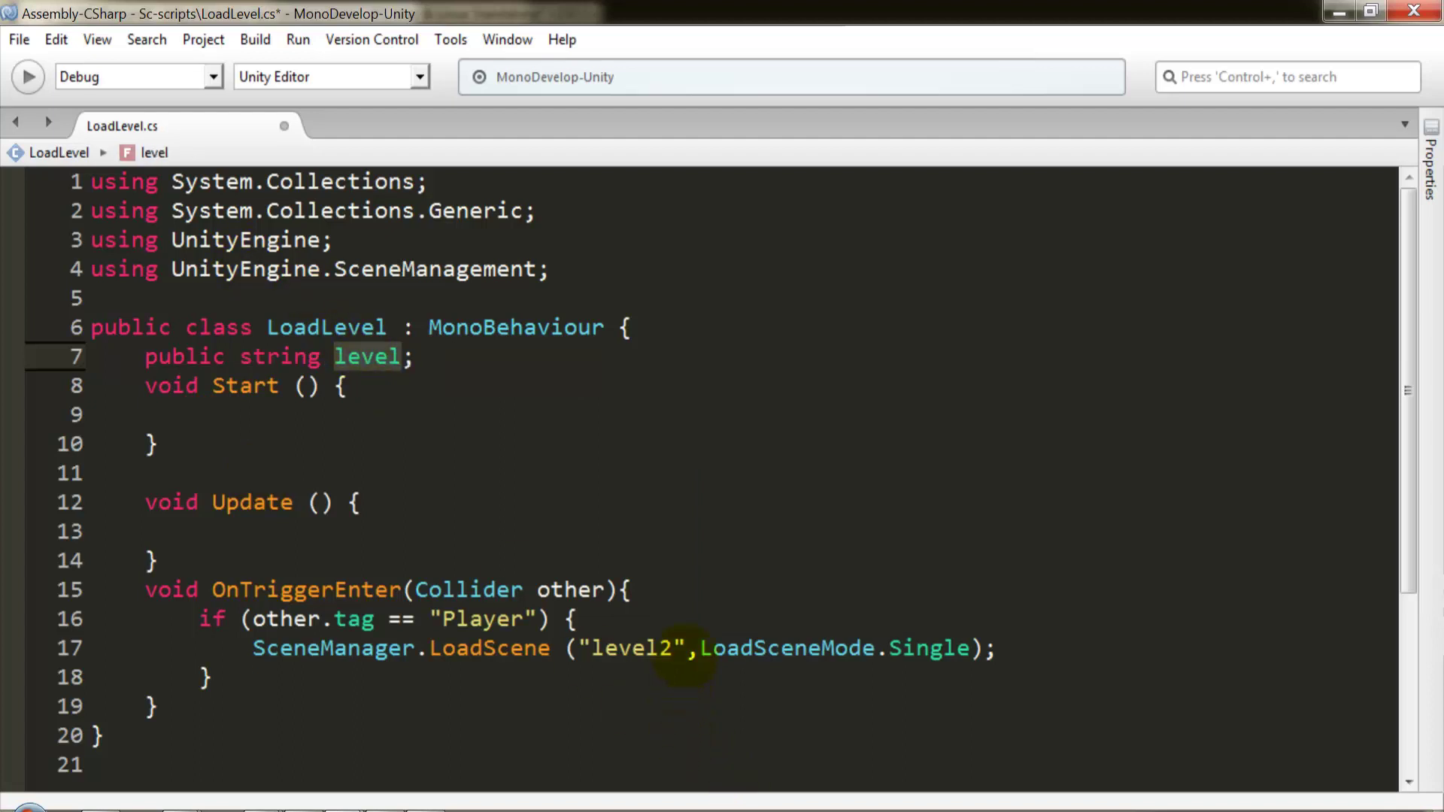
pyautogui.moveTo(682, 652); pyautogui.dragTo(591, 651)
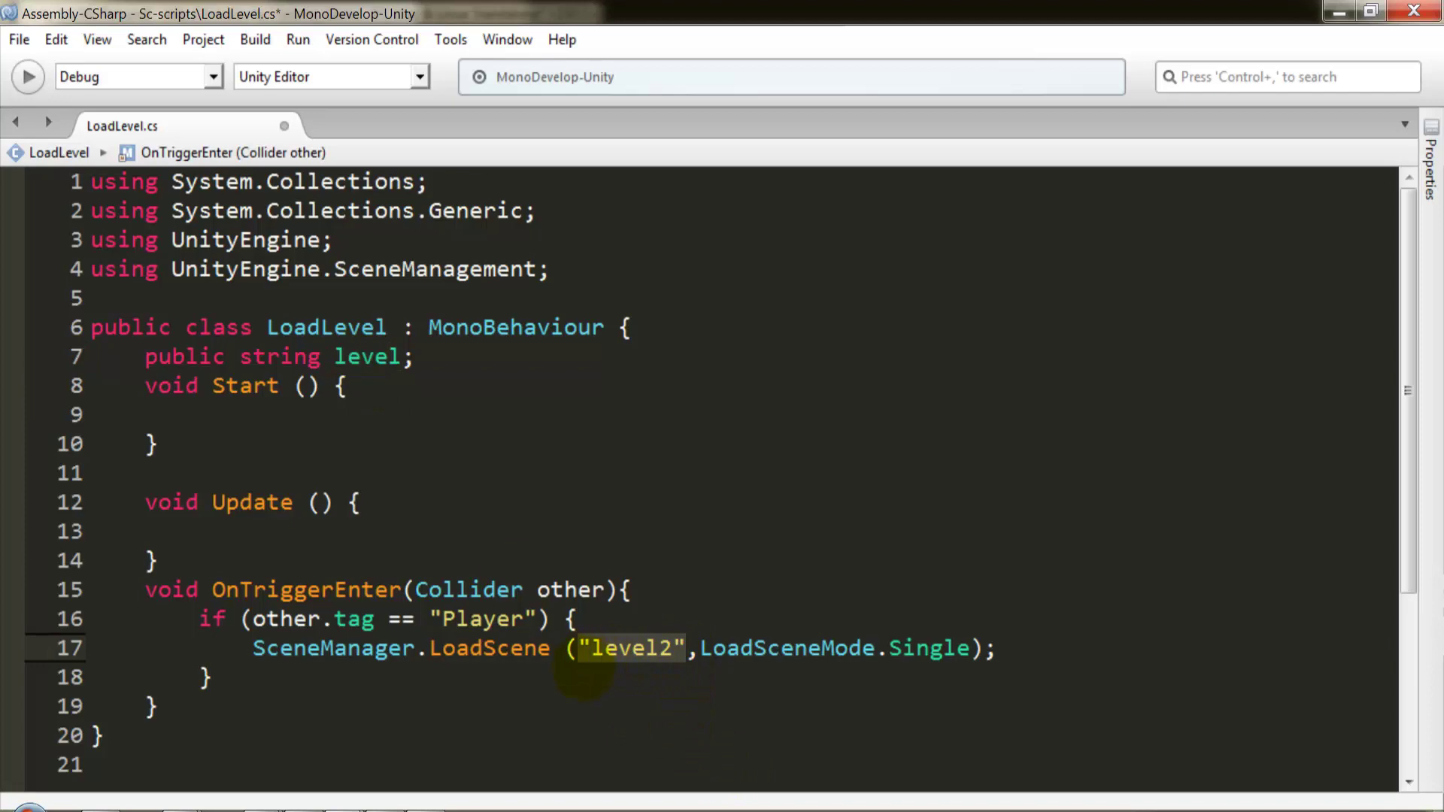
pyautogui.hotkey('ctrl', 'v')
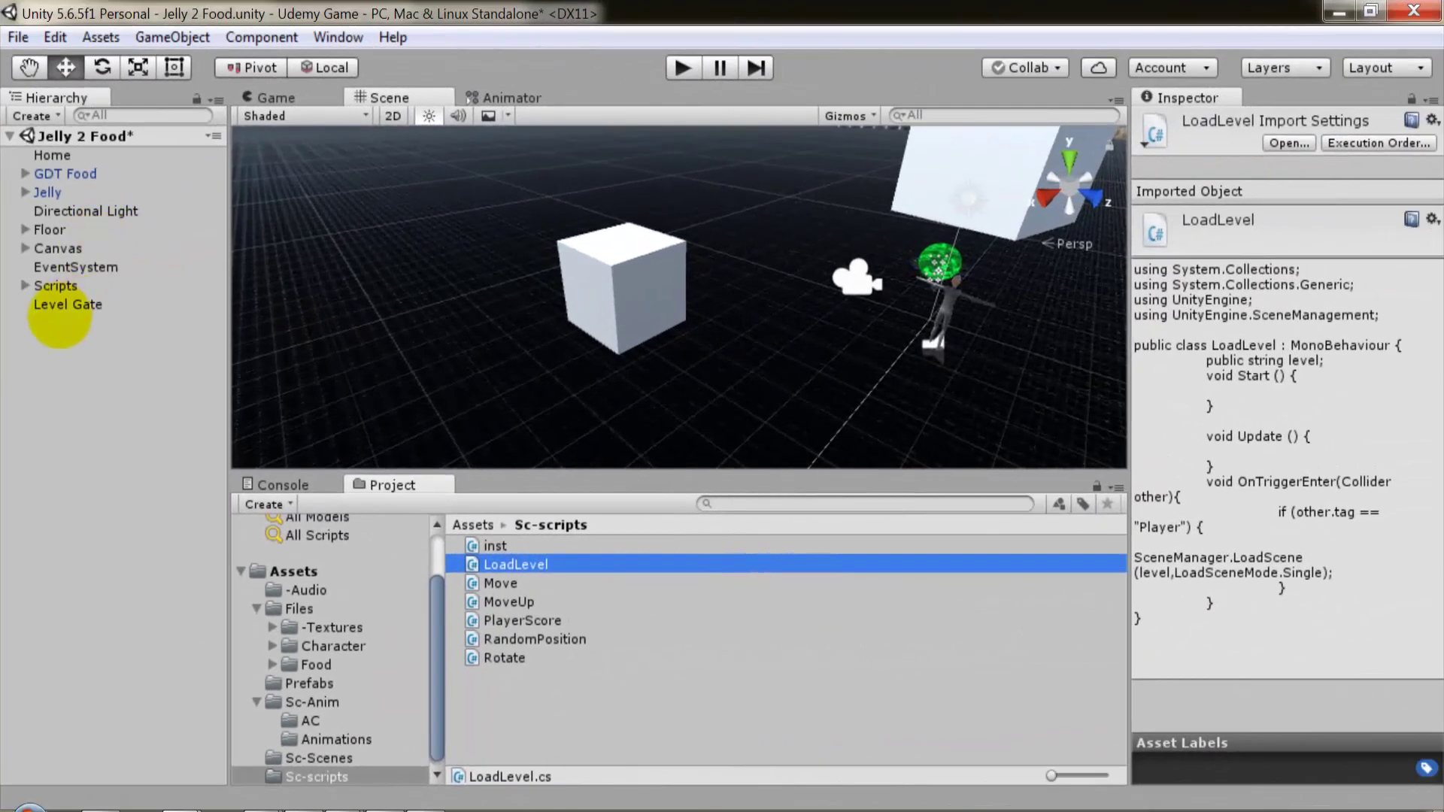
# Step: Set Level Gate's Load Level field to level2, then play the game to test it
pyautogui.click(65, 304)
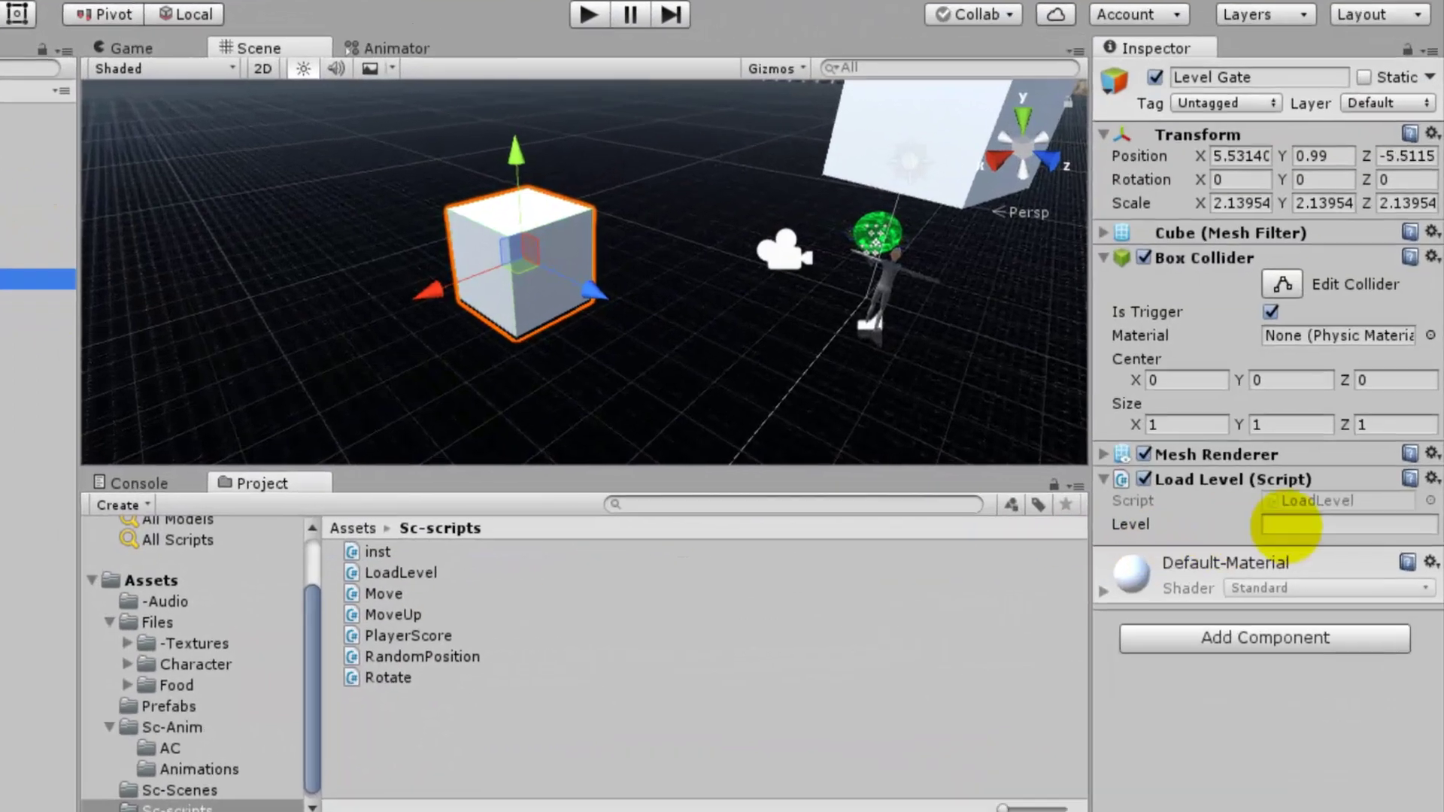
pyautogui.click(1288, 527)
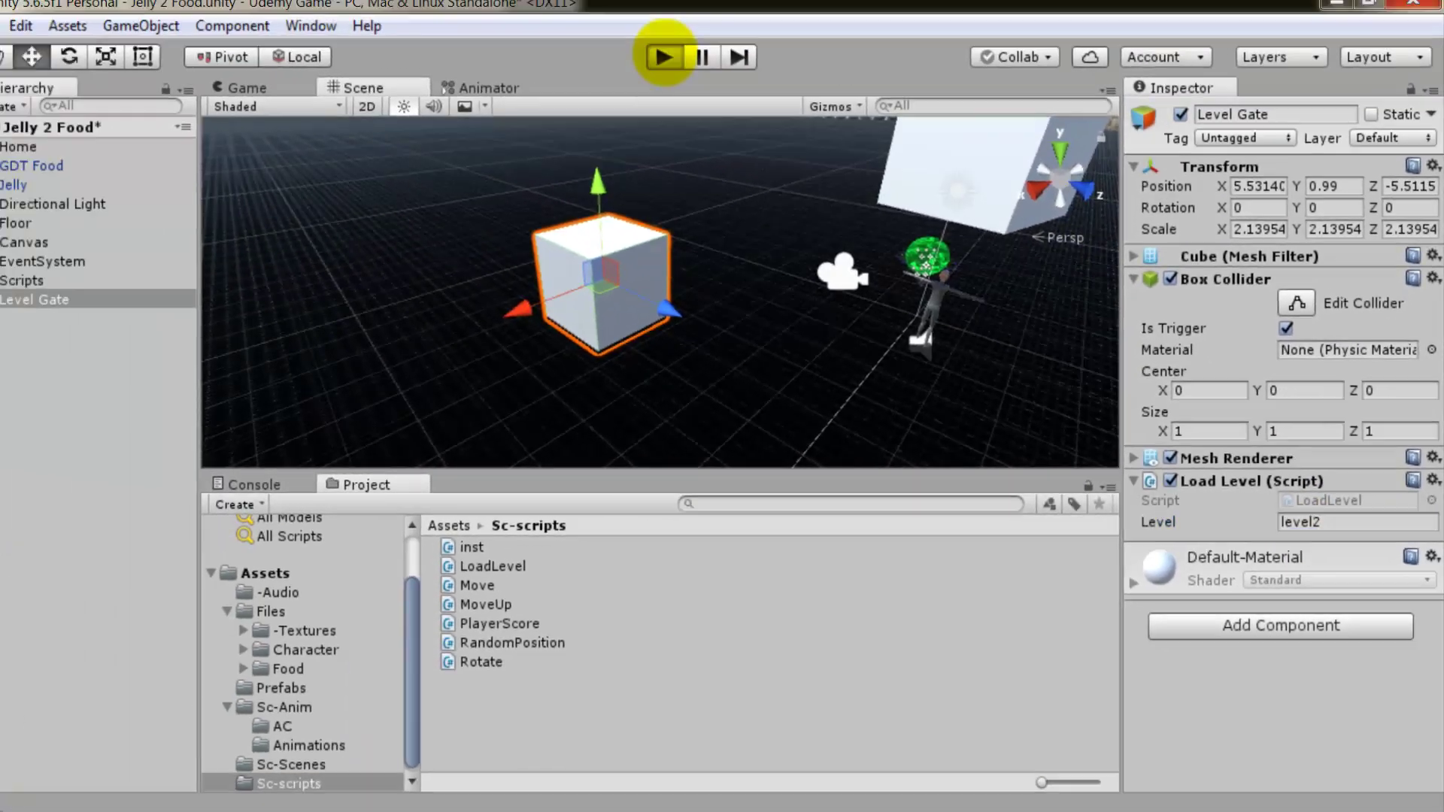
pyautogui.click(682, 68)
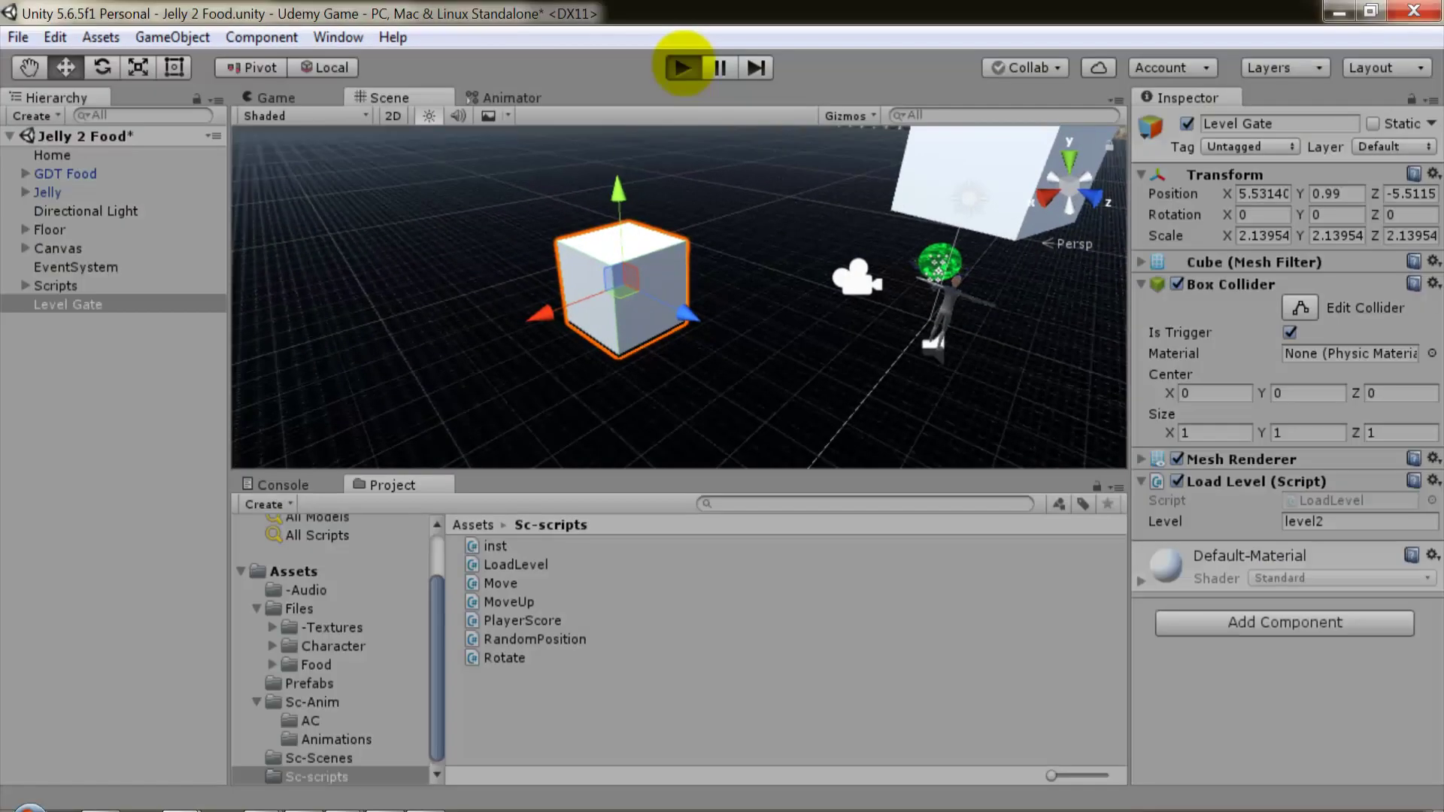